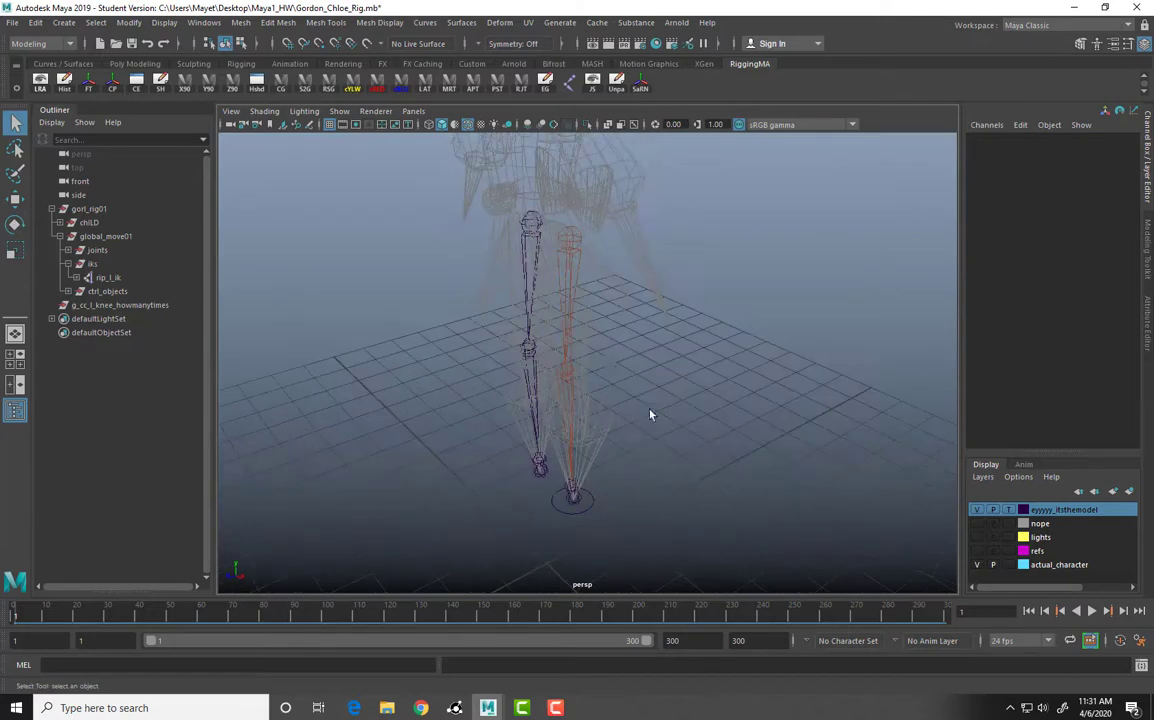
Create a NURBS circle at the origin and delete its construction history.
{"action": "left_click_drag", "start_coordinate": [608, 365], "coordinate": [726, 392], "text": "alt"}
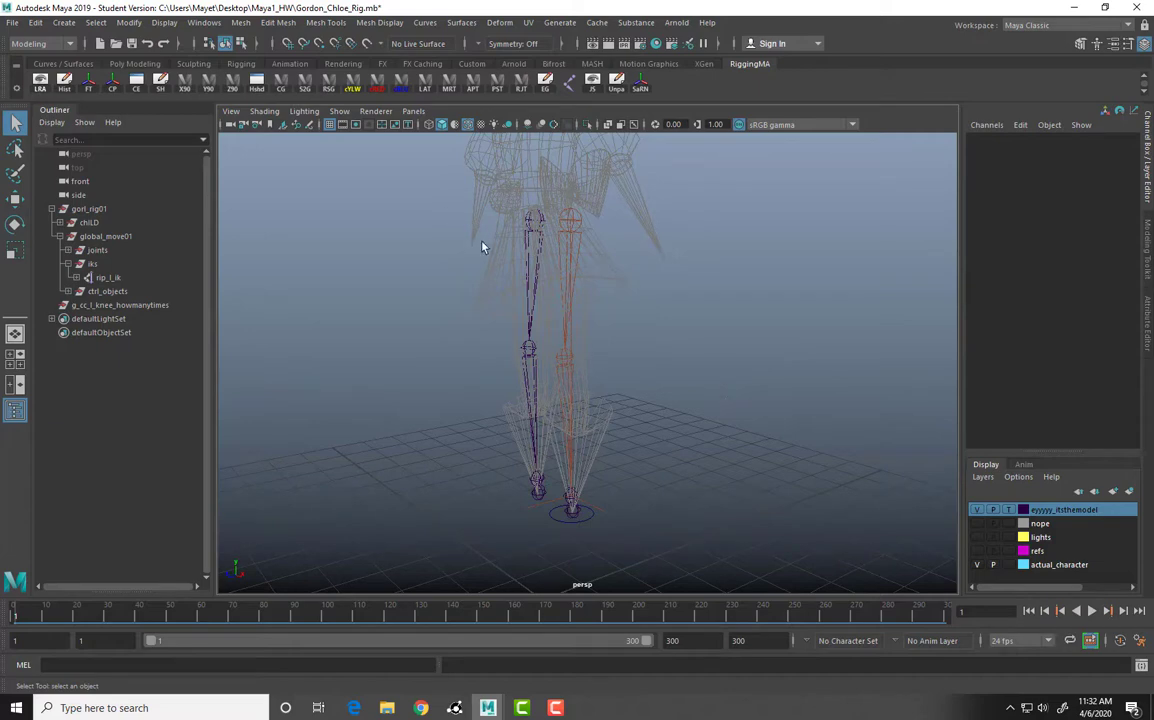
{"action": "left_click", "coordinate": [63, 22]}
{"action": "mouse_move", "coordinate": [86, 60]}
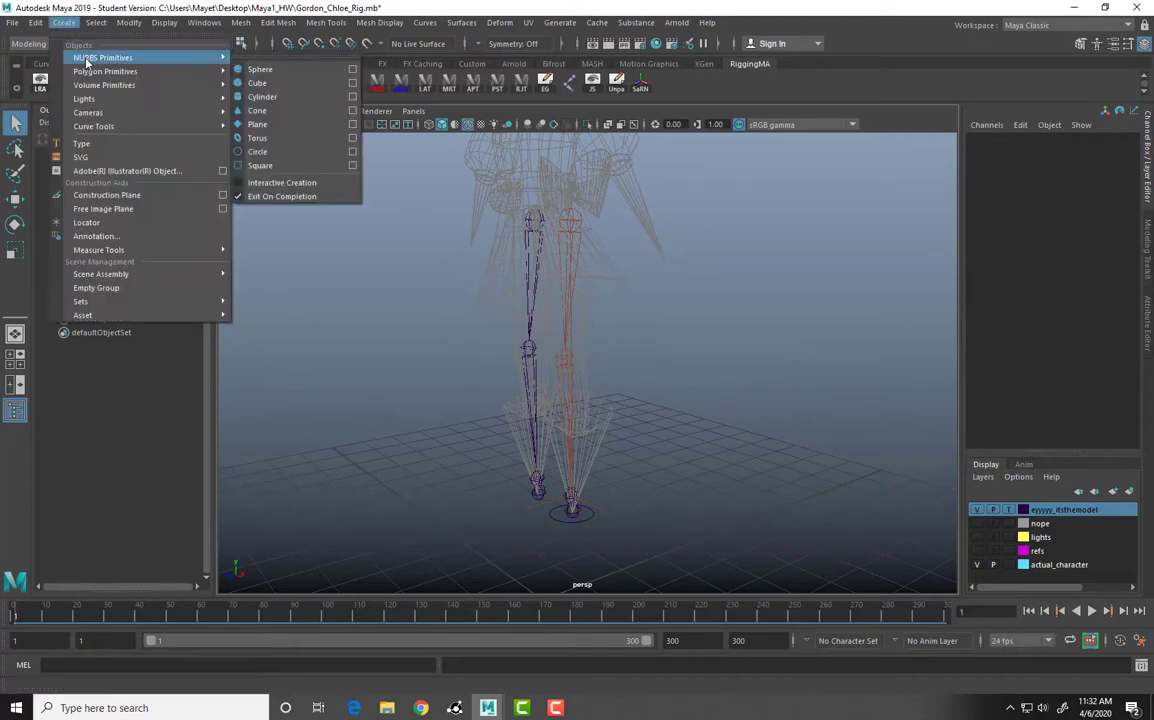
{"action": "left_click", "coordinate": [279, 153]}
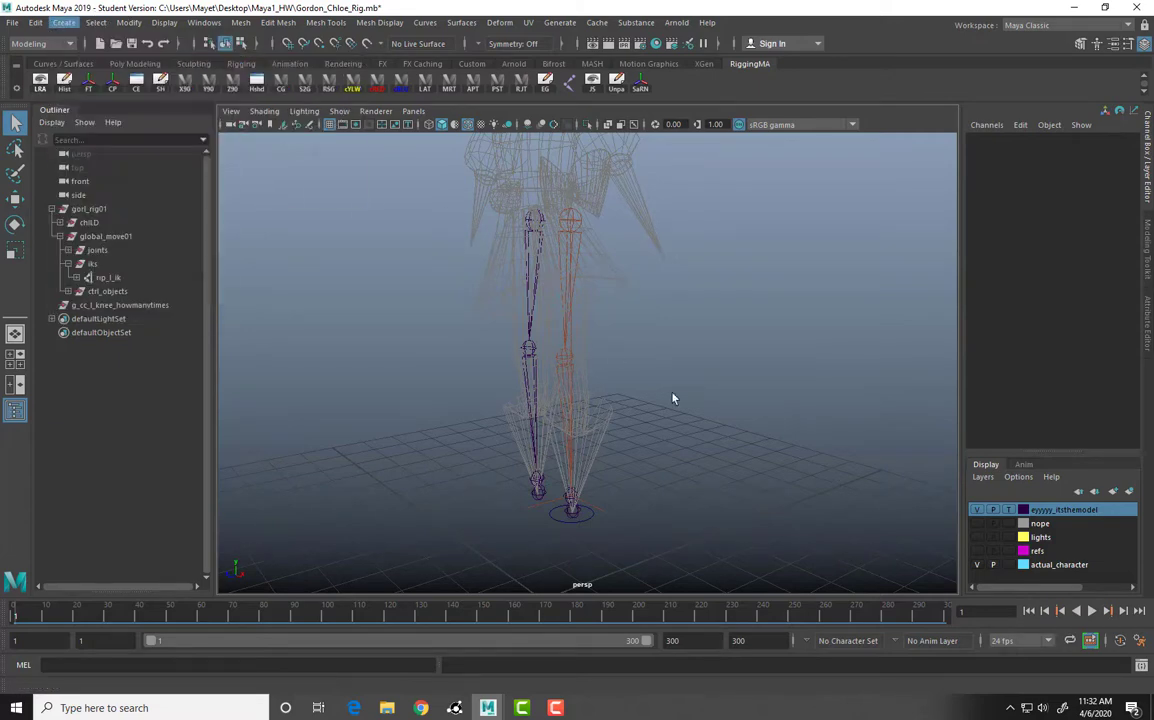
{"action": "left_click_drag", "start_coordinate": [662, 489], "coordinate": [660, 420], "text": "alt"}
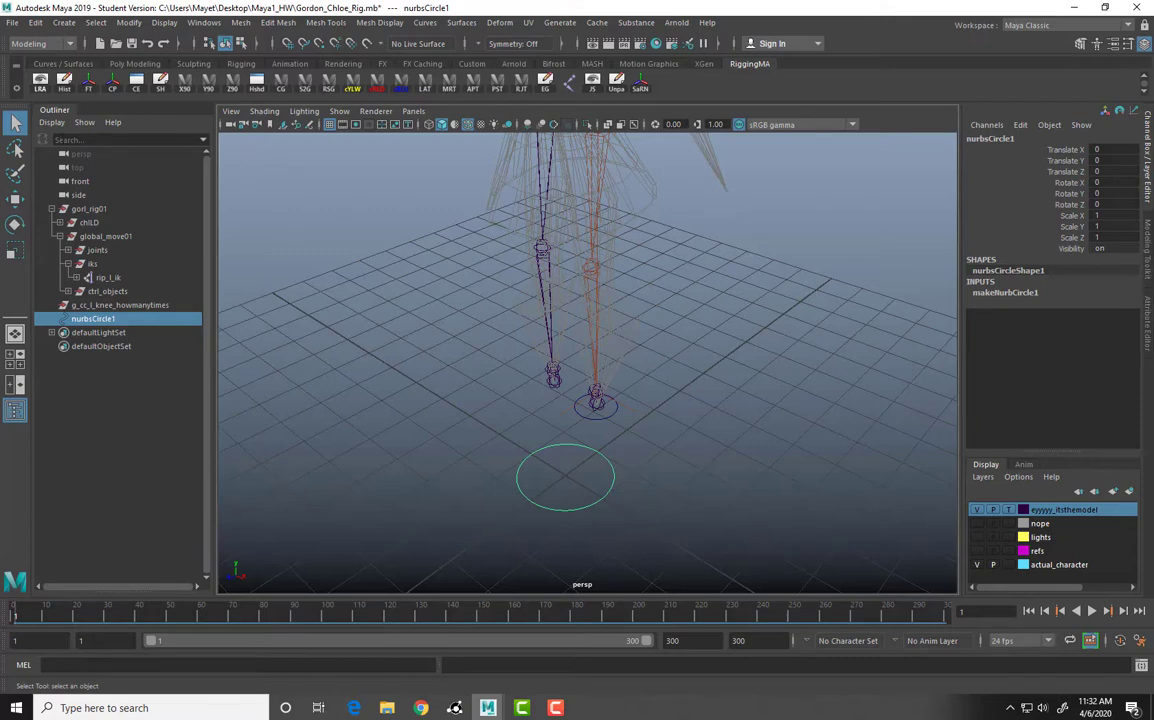
{"action": "left_click", "coordinate": [64, 82]}
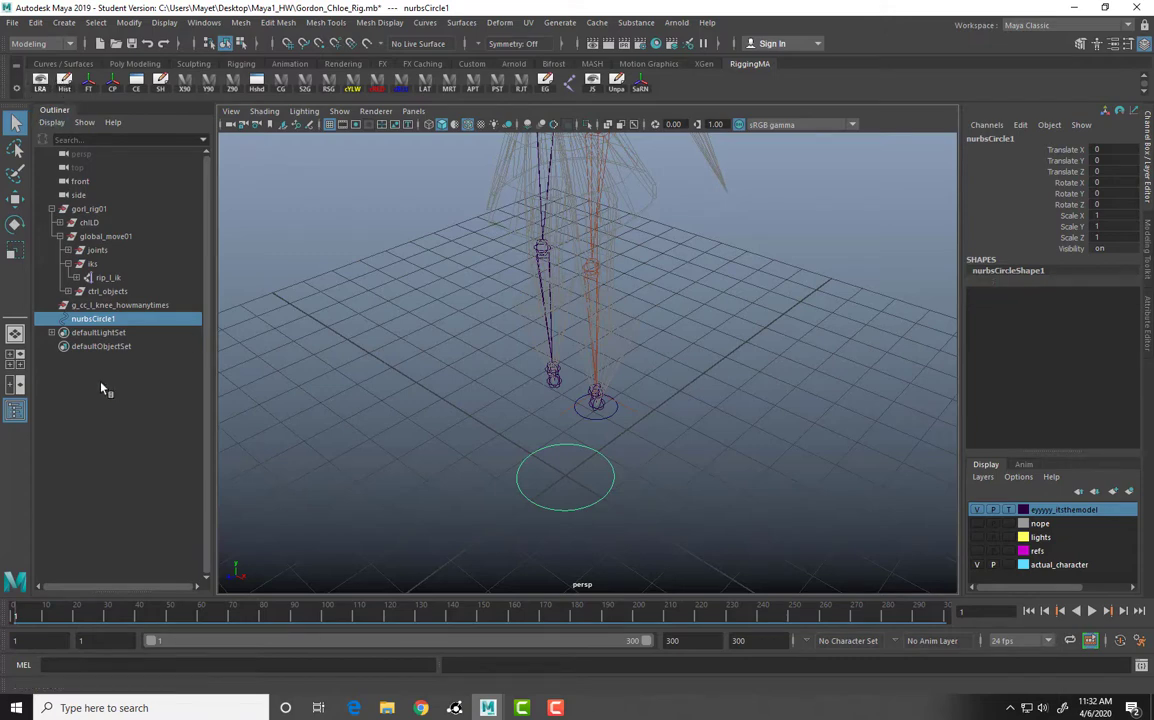
Rename the new circle as cc_l_knee01.
{"action": "double_click", "coordinate": [92, 319]}
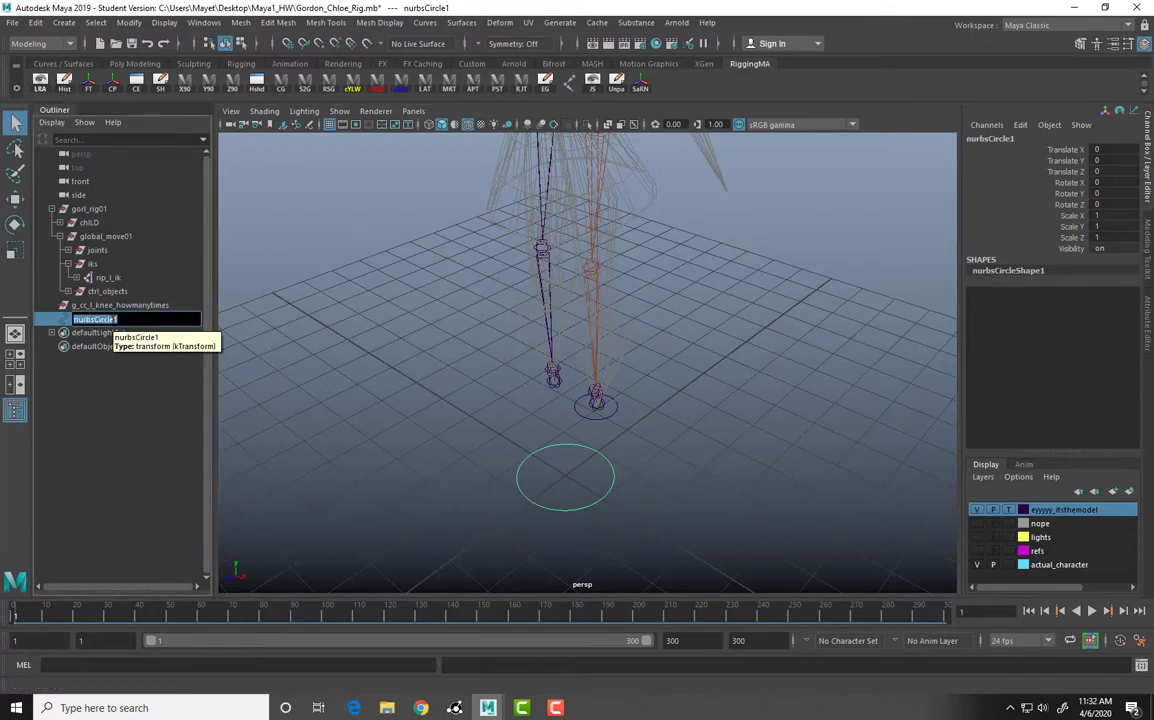
{"action": "type", "text": "cc"}
{"action": "type", "text": "_l_knee01"}
{"action": "key", "text": "Return"}
{"action": "left_click_drag", "start_coordinate": [642, 437], "coordinate": [492, 375], "text": "alt"}
{"action": "double_click", "coordinate": [112, 318]}
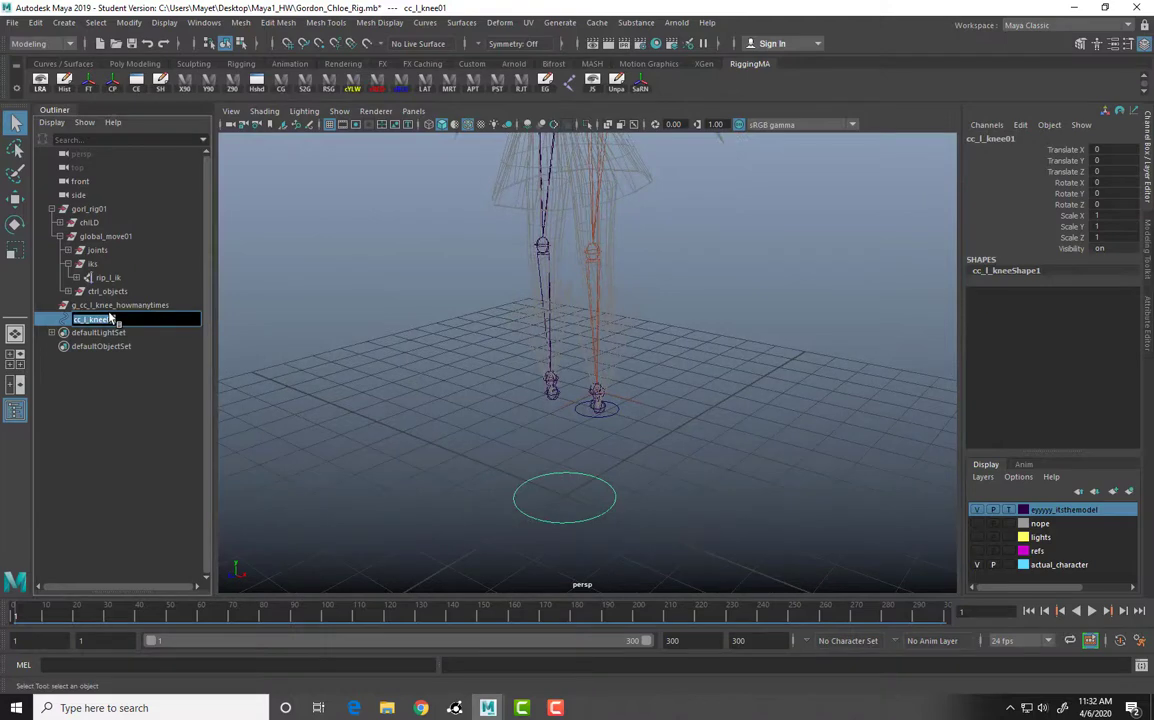
{"action": "left_click", "coordinate": [65, 318]}
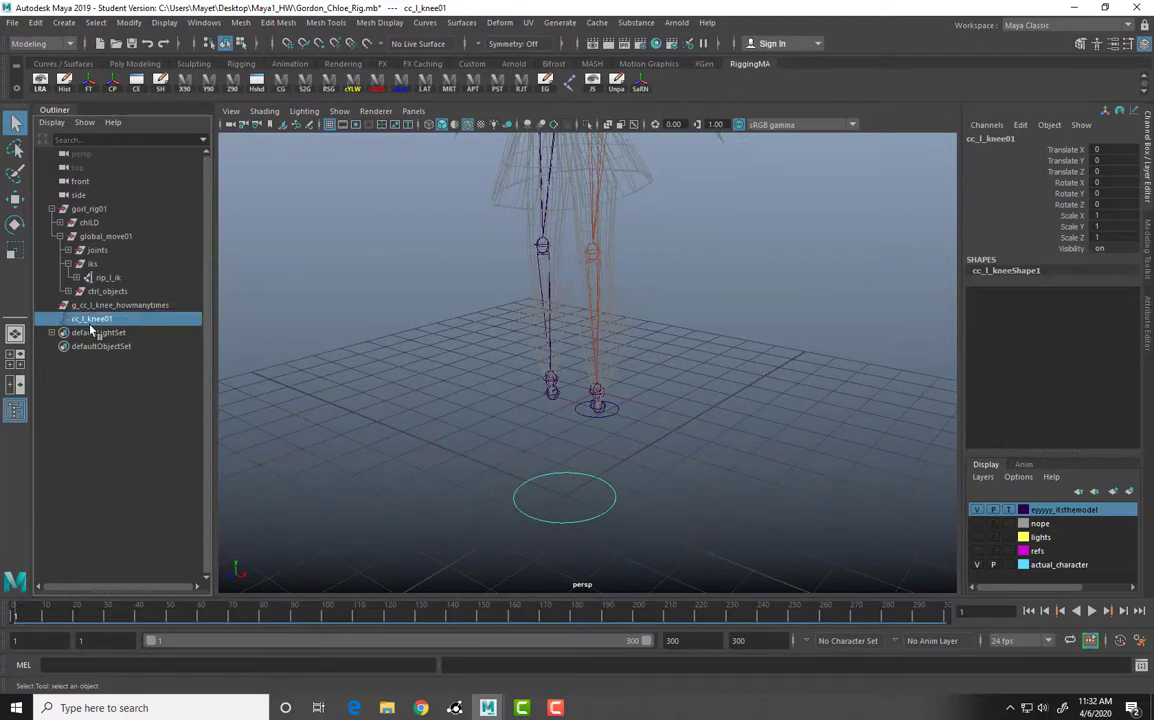
Group the cc_l_knee01 circle and name the group g_cc_l_knee01.
{"action": "key", "text": "ctrl+g"}
{"action": "double_click", "coordinate": [88, 318]}
{"action": "type", "text": "g"}
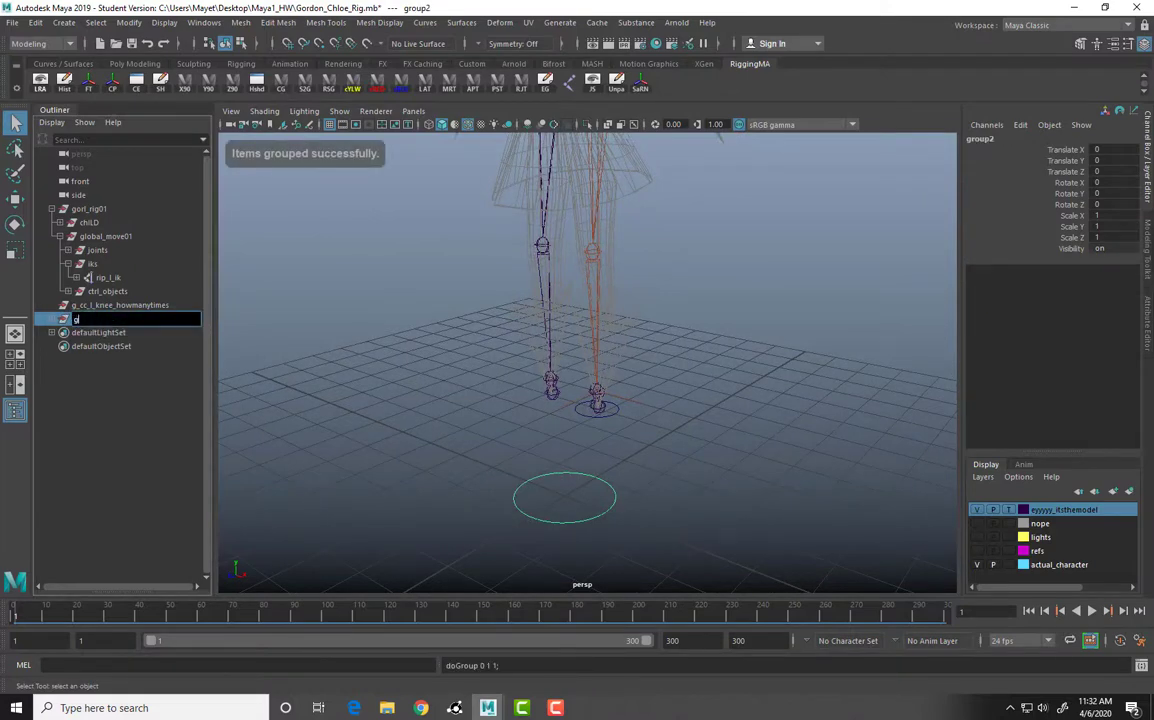
{"action": "type", "text": "_cc_l_knee01"}
{"action": "key", "text": "Return"}
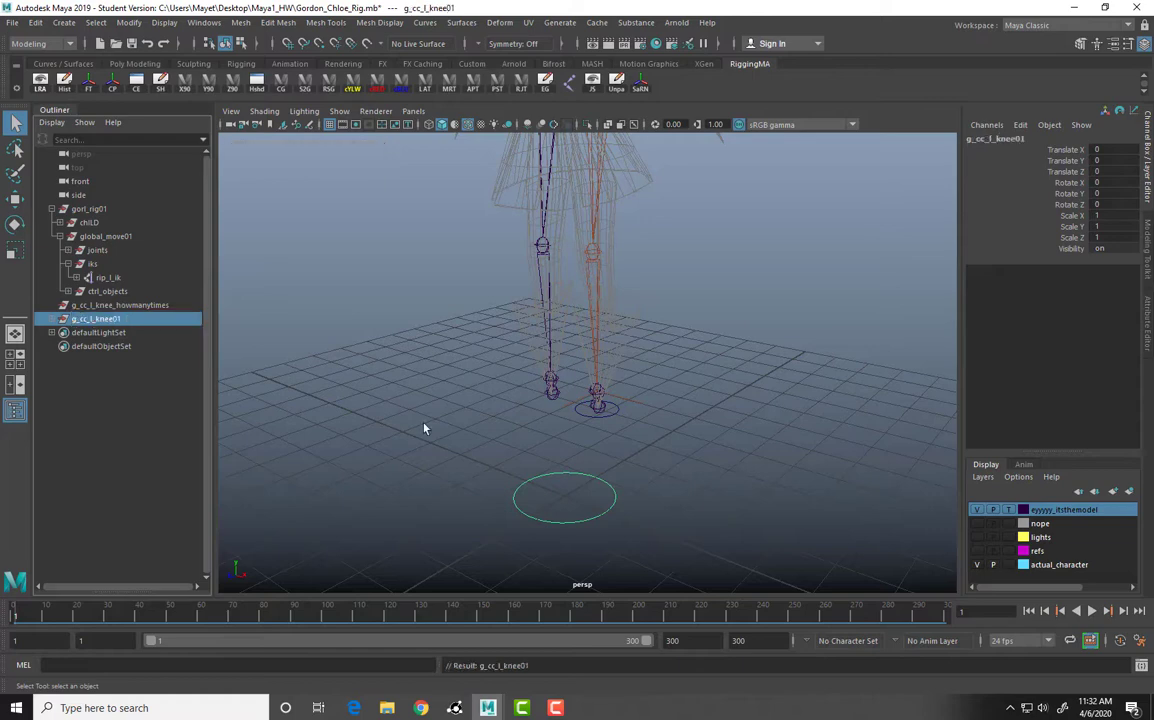
Point constrain g_cc_l_knee01 to the left hip and left foot joints using the default options without maintaining offset.
{"action": "left_click_drag", "start_coordinate": [559, 470], "coordinate": [531, 453], "text": "alt"}
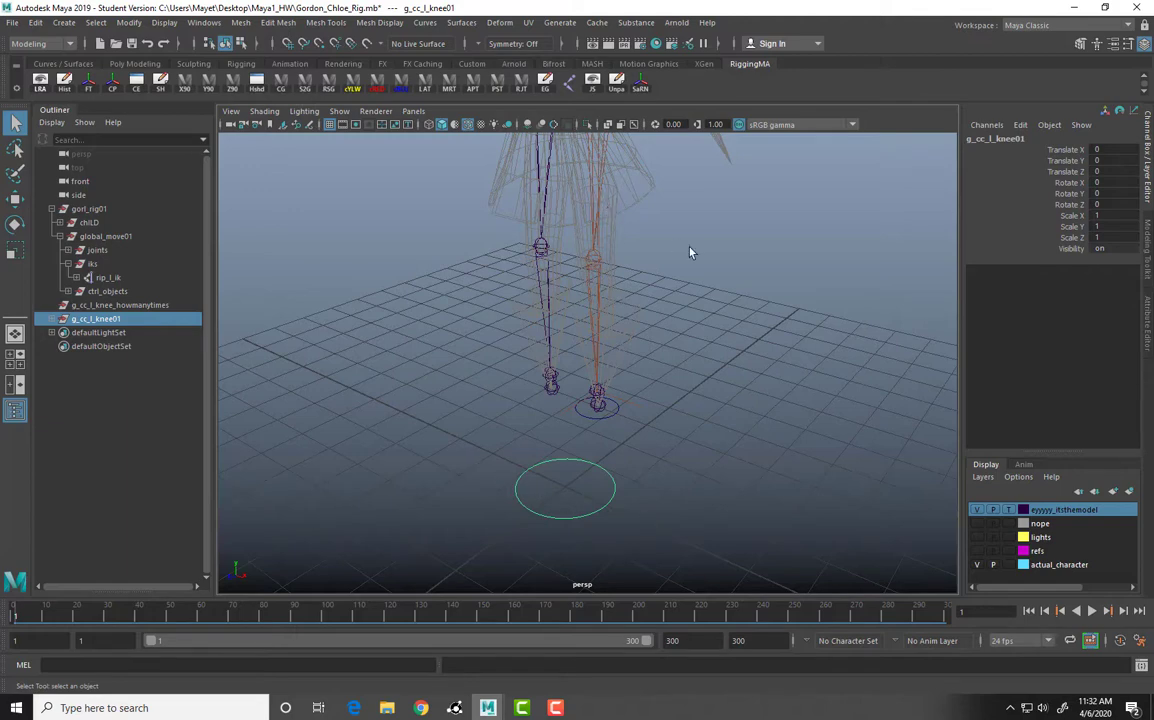
{"action": "middle_click_drag", "start_coordinate": [667, 291], "coordinate": [659, 338], "text": "alt"}
{"action": "left_click", "coordinate": [591, 165]}
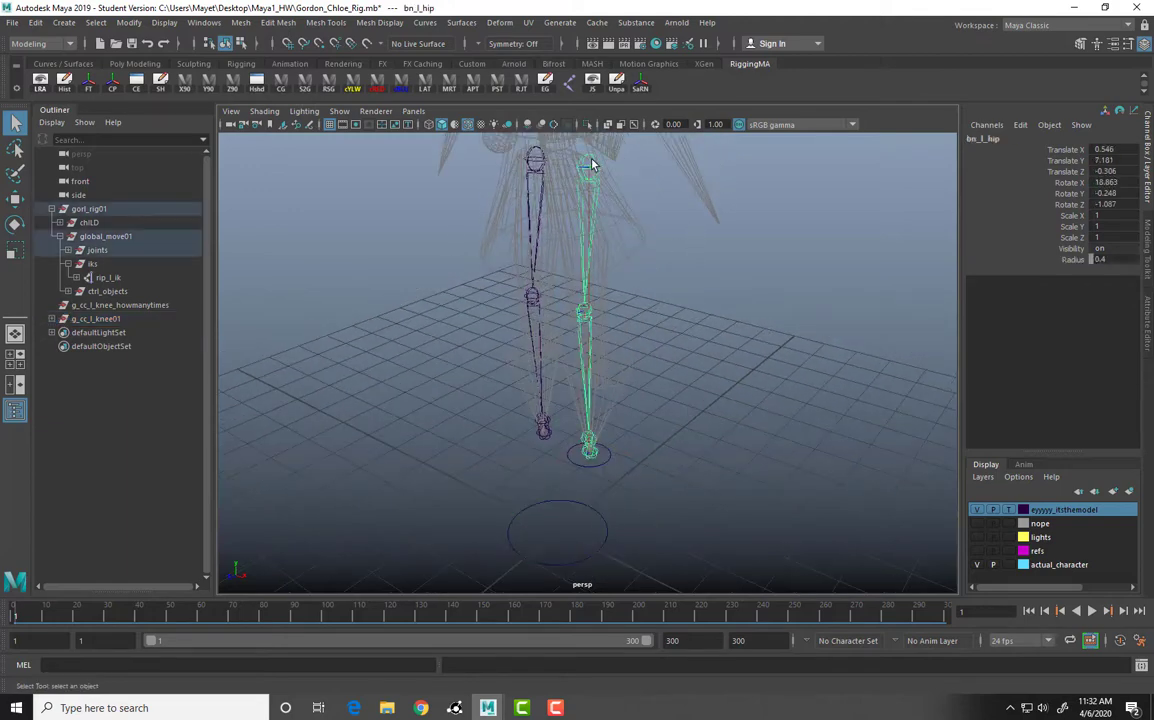
{"action": "left_click", "coordinate": [593, 440]}
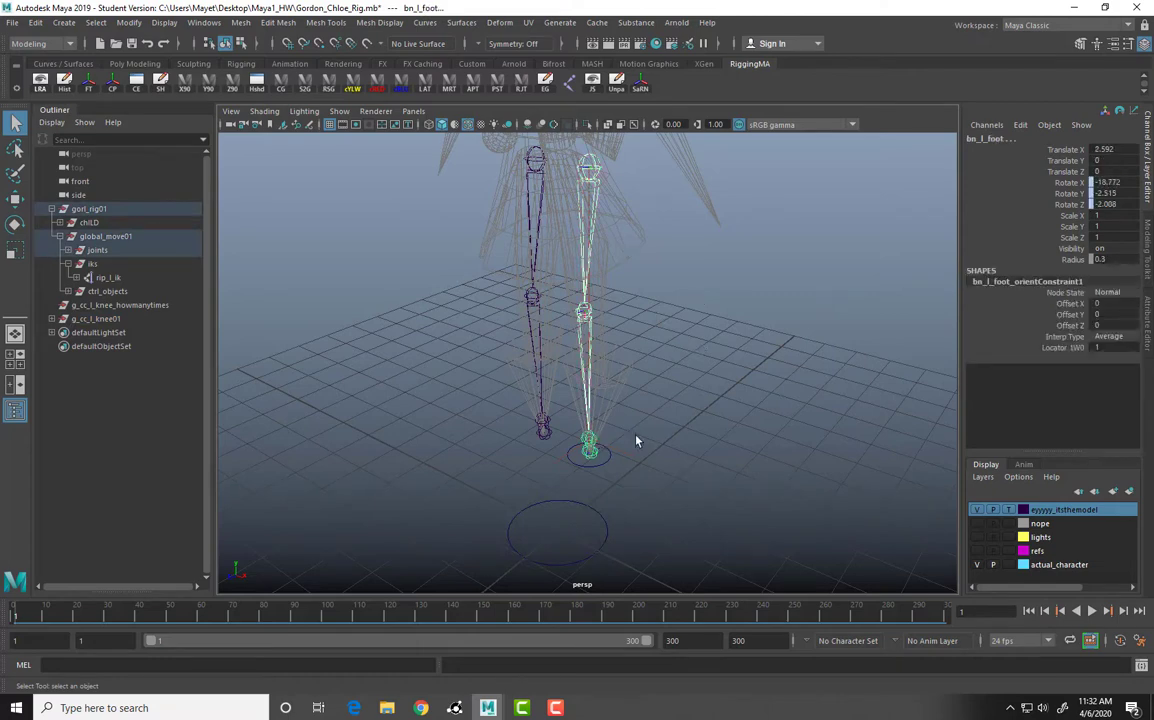
{"action": "left_click", "coordinate": [95, 319]}
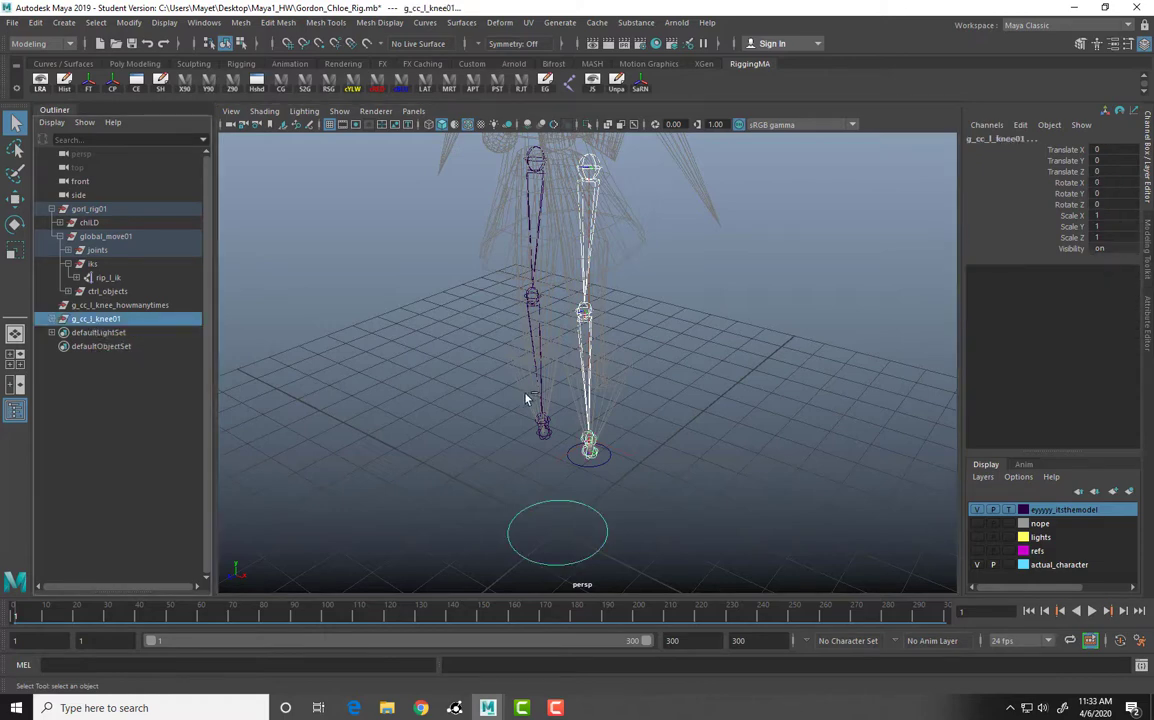
{"action": "left_click", "coordinate": [40, 43]}
{"action": "left_click", "coordinate": [30, 71]}
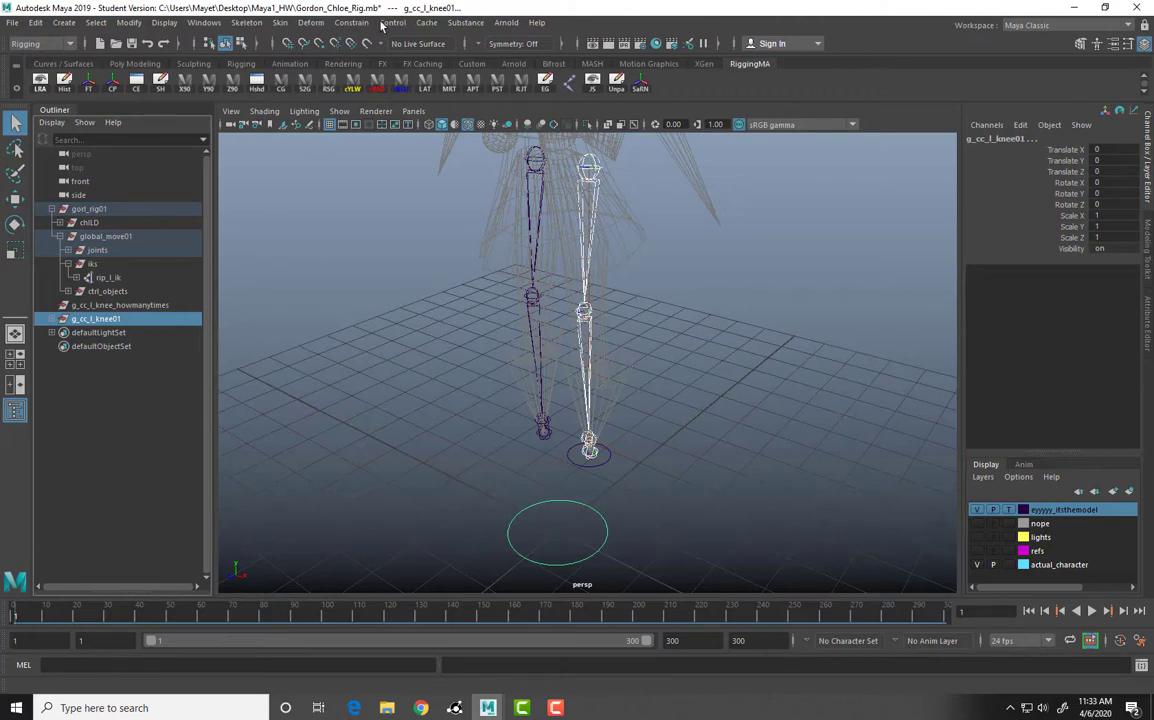
{"action": "left_click", "coordinate": [351, 22]}
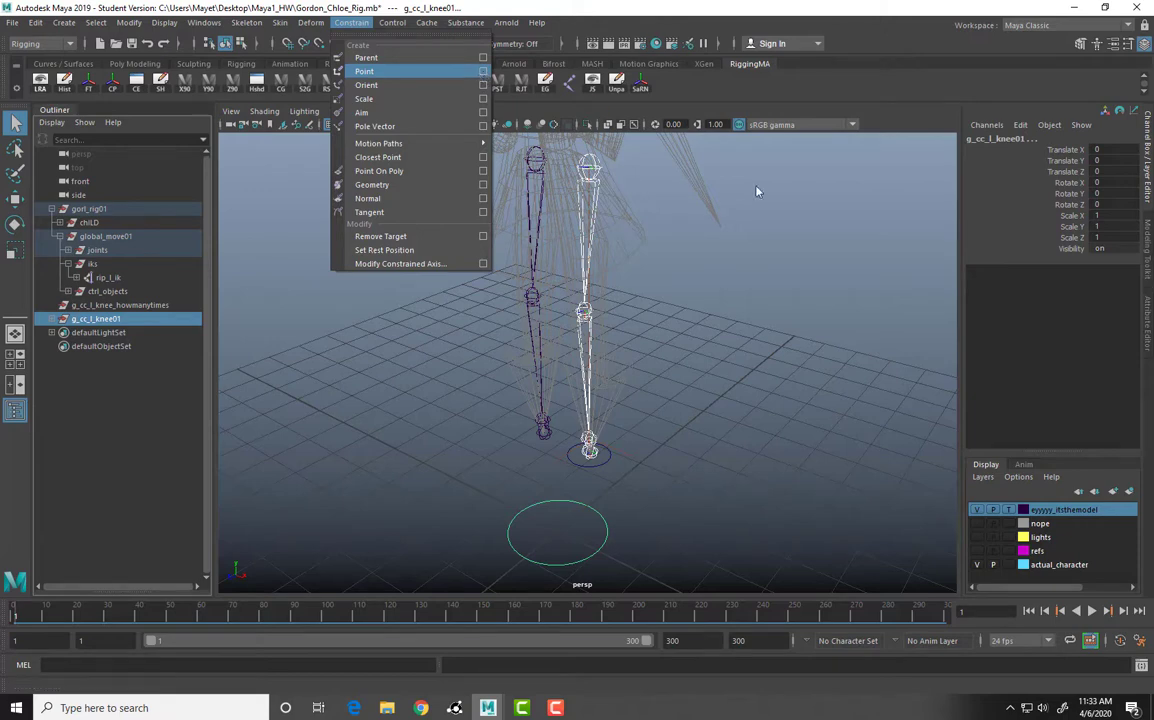
{"action": "left_click", "coordinate": [484, 72]}
{"action": "left_click", "coordinate": [255, 235]}
{"action": "left_click", "coordinate": [275, 264]}
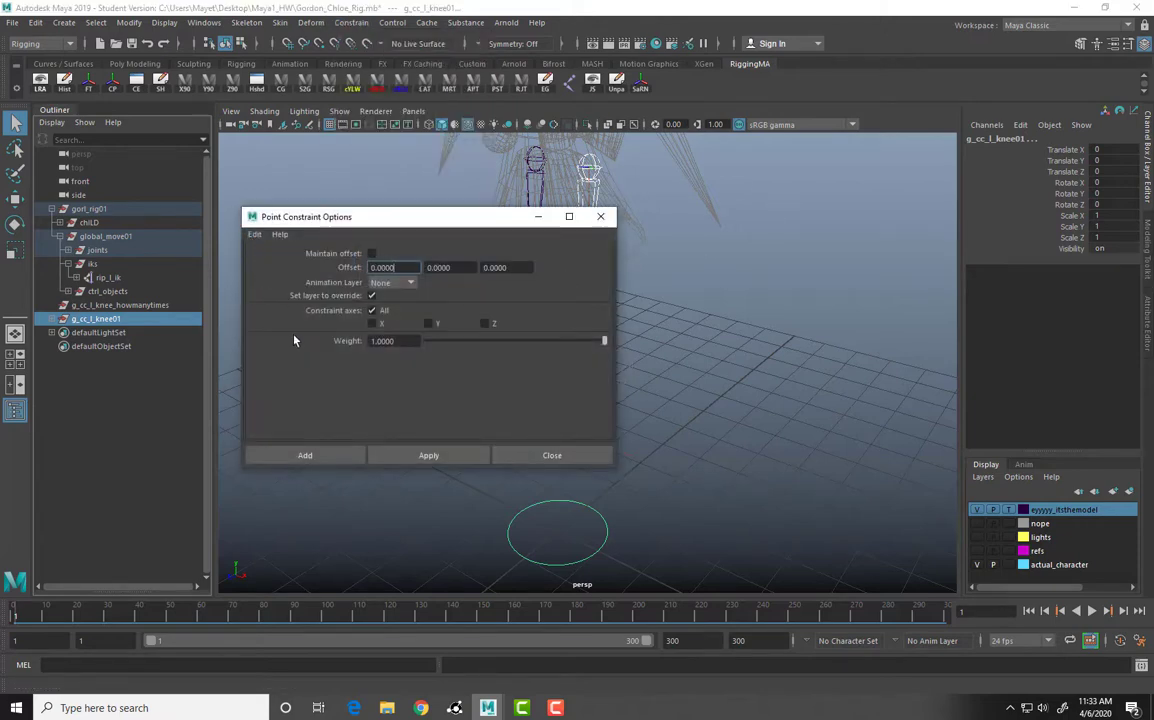
{"action": "left_click", "coordinate": [310, 458]}
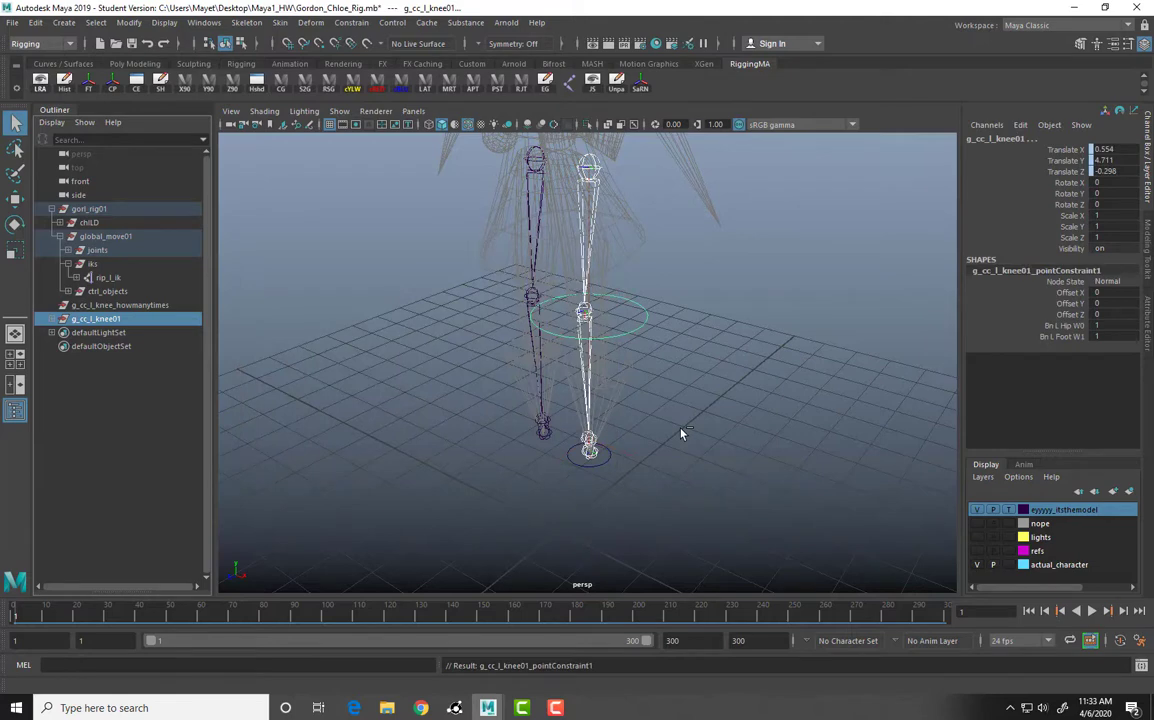
Select the left knee joint followed by g_cc_l_knee01 and reset the Aim constraint options to defaults.
{"action": "left_click", "coordinate": [585, 316]}
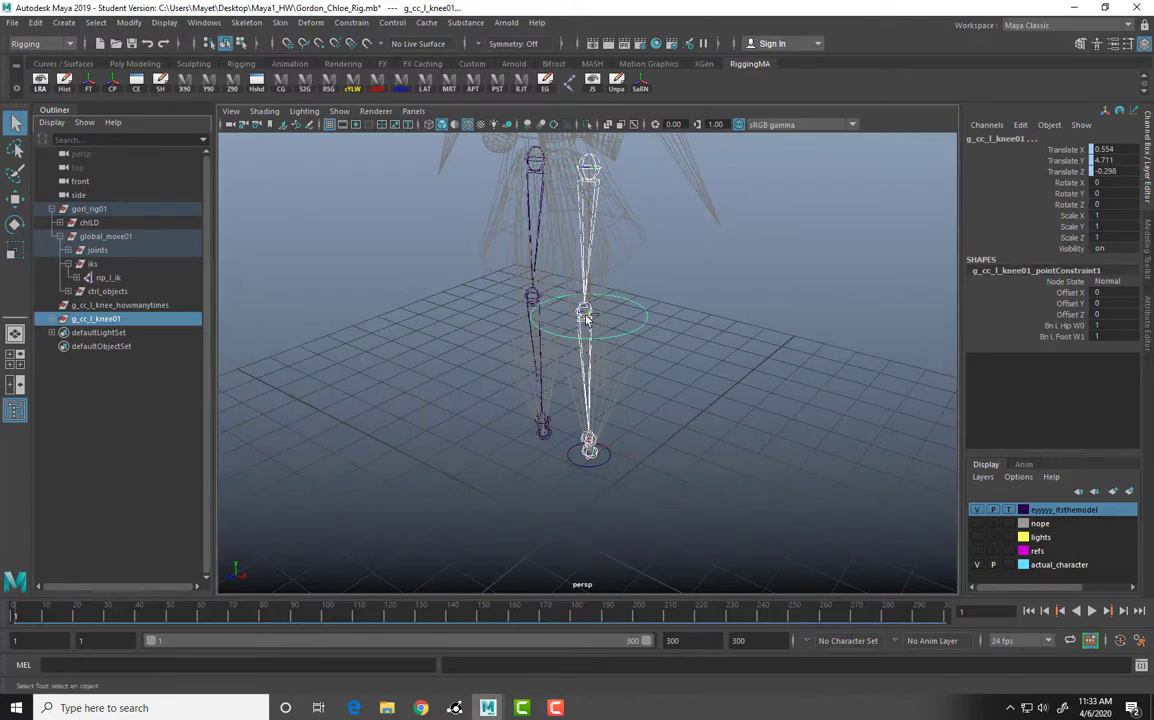
{"action": "left_click", "coordinate": [92, 319]}
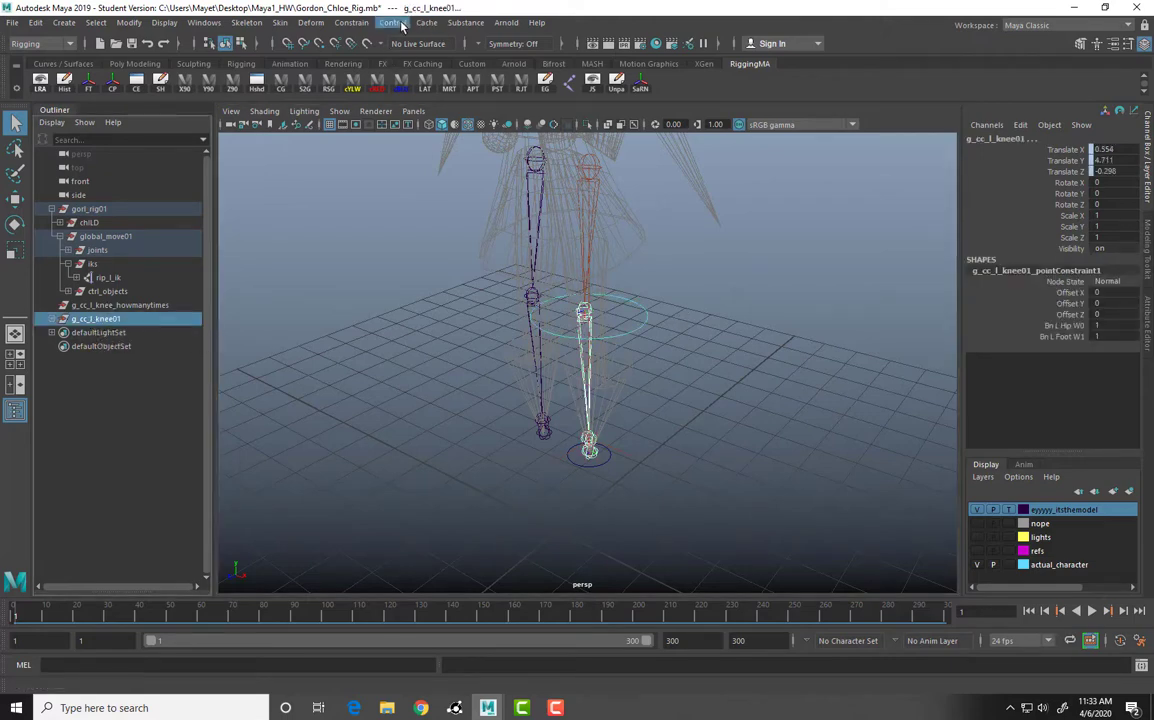
{"action": "left_click", "coordinate": [351, 22]}
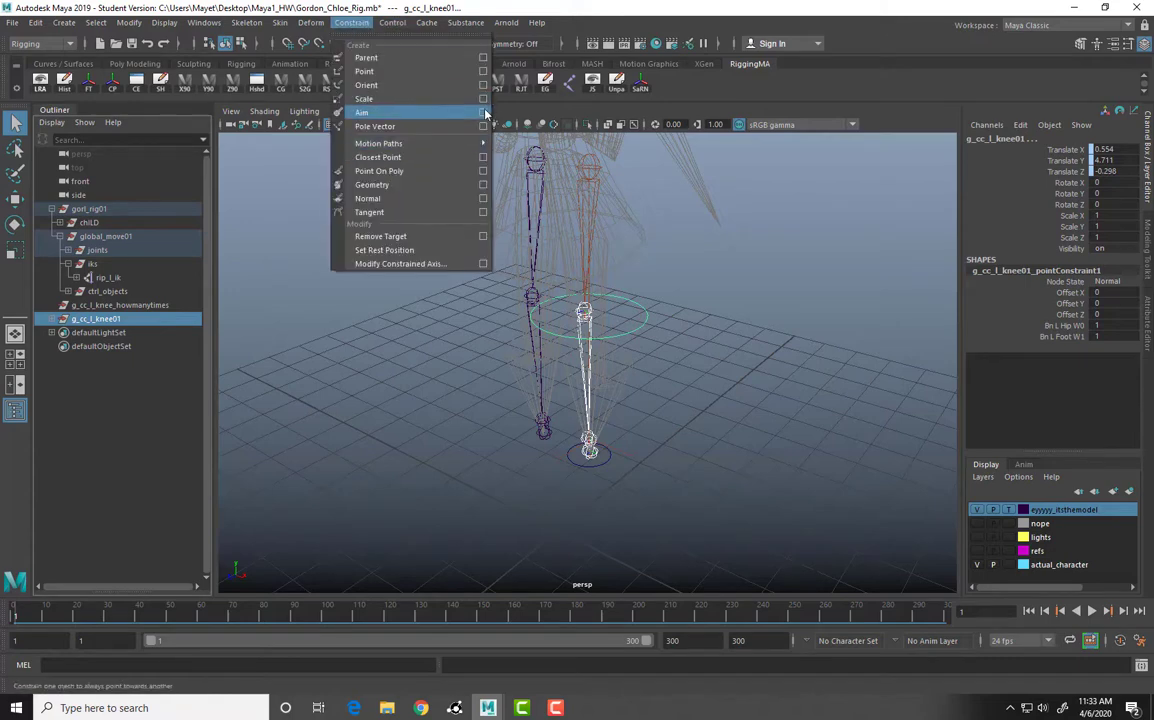
{"action": "left_click", "coordinate": [485, 113]}
{"action": "left_click", "coordinate": [255, 235]}
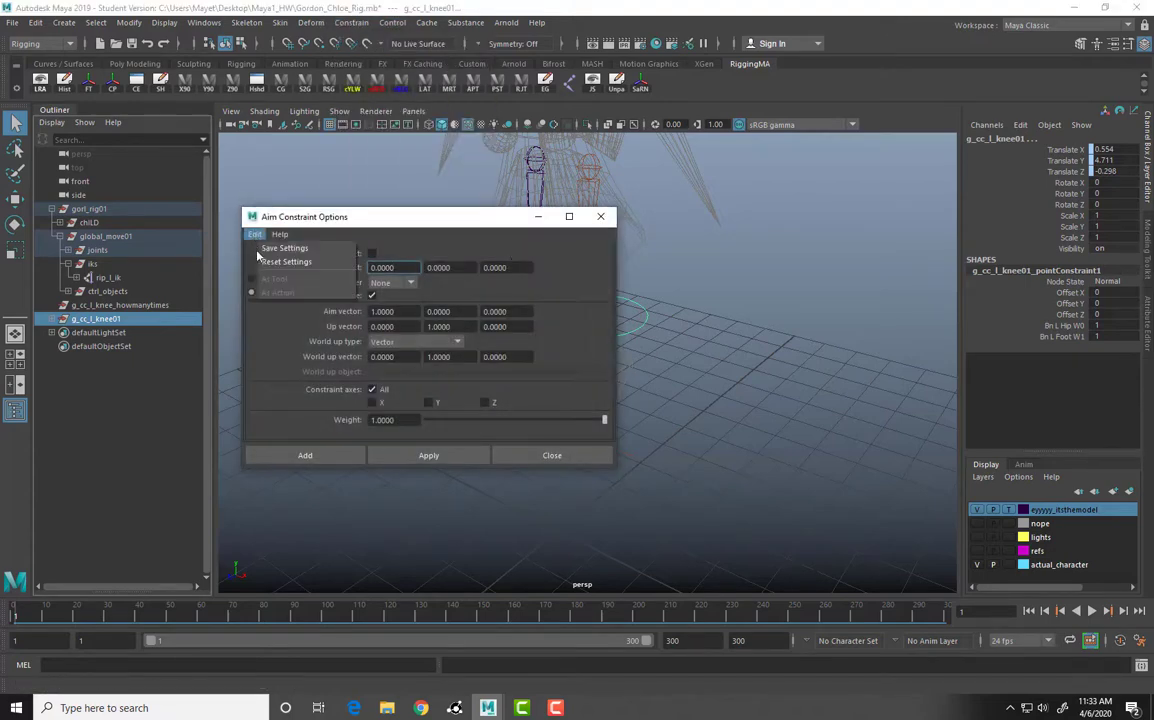
{"action": "left_click", "coordinate": [285, 261]}
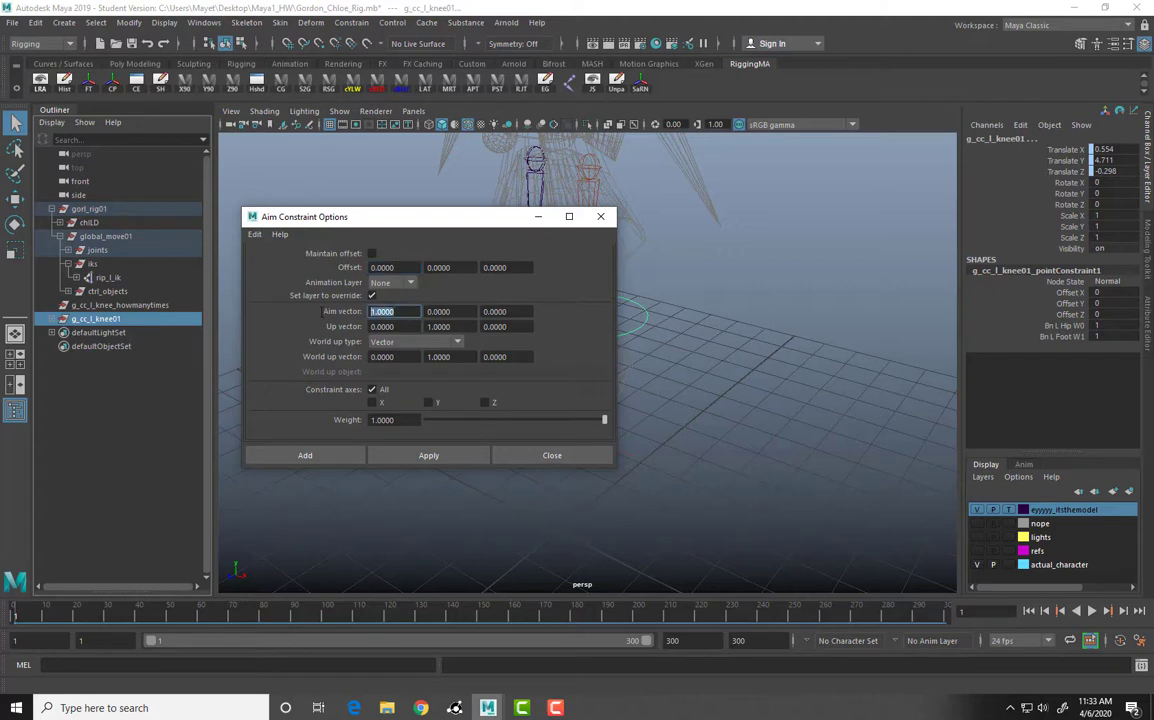
Aim constrain g_cc_l_knee01 to the left knee joint with aim vector 0, 0, -1 and world up type Scene up.
{"action": "type", "text": "0"}
{"action": "key", "text": "Tab"}
{"action": "key", "text": "Tab"}
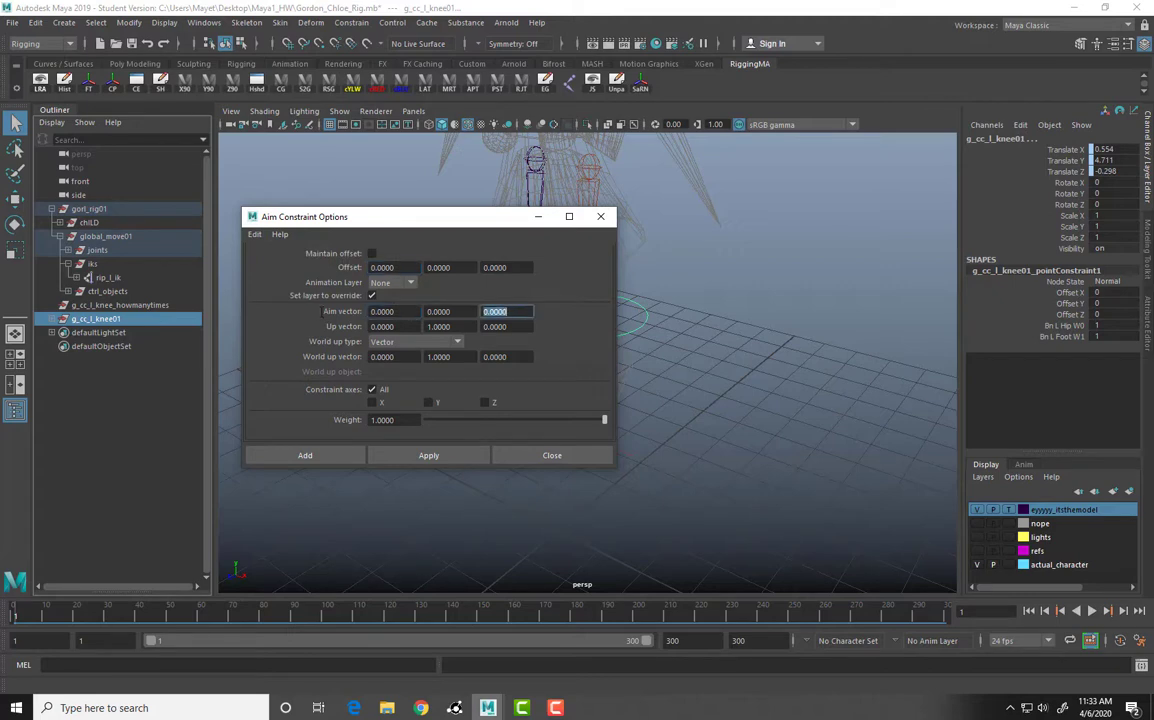
{"action": "type", "text": "-1"}
{"action": "left_click", "coordinate": [525, 326]}
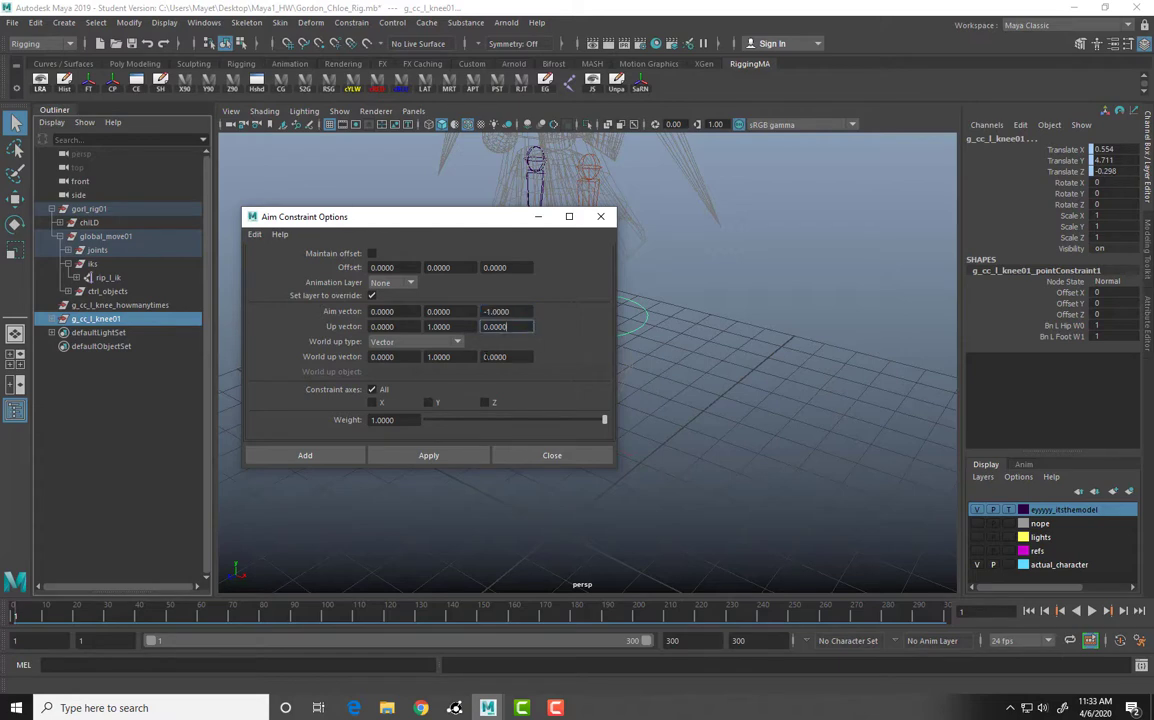
{"action": "left_click", "coordinate": [458, 347]}
{"action": "left_click", "coordinate": [400, 321]}
{"action": "left_click_drag", "start_coordinate": [440, 209], "coordinate": [217, 211]}
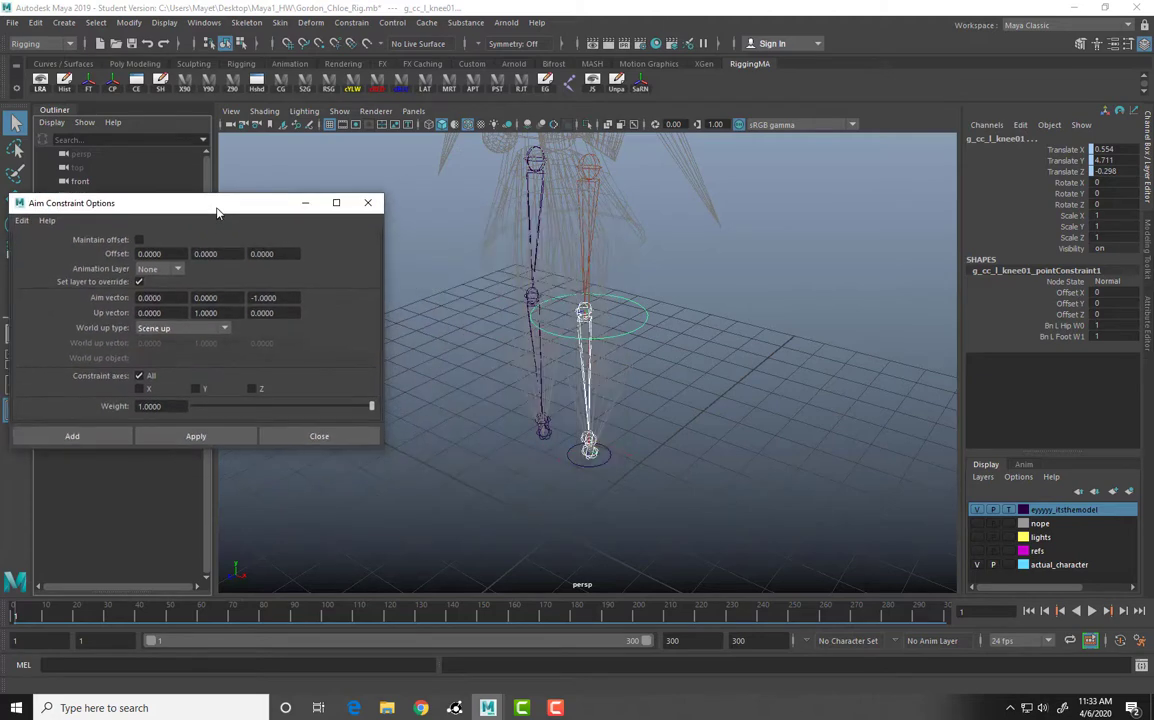
{"action": "left_click", "coordinate": [95, 438]}
Delete the point and aim constraints under g_cc_l_knee01.
{"action": "left_click_drag", "start_coordinate": [626, 324], "coordinate": [628, 358], "text": "alt"}
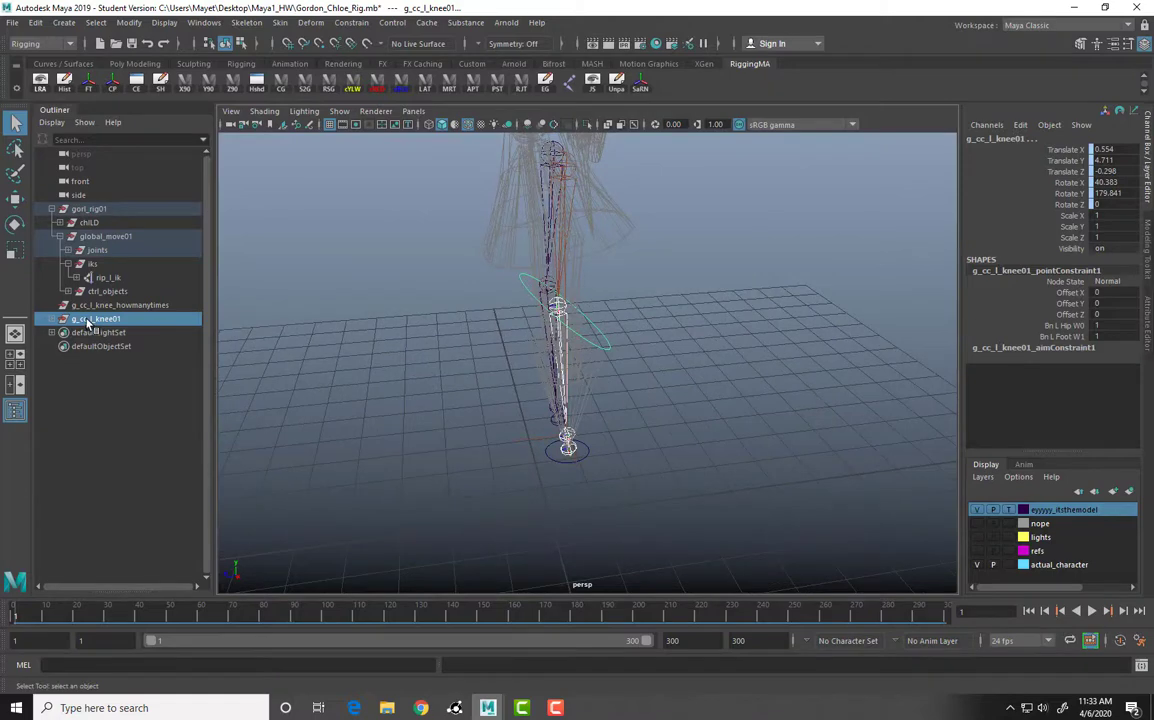
{"action": "left_click", "coordinate": [51, 318]}
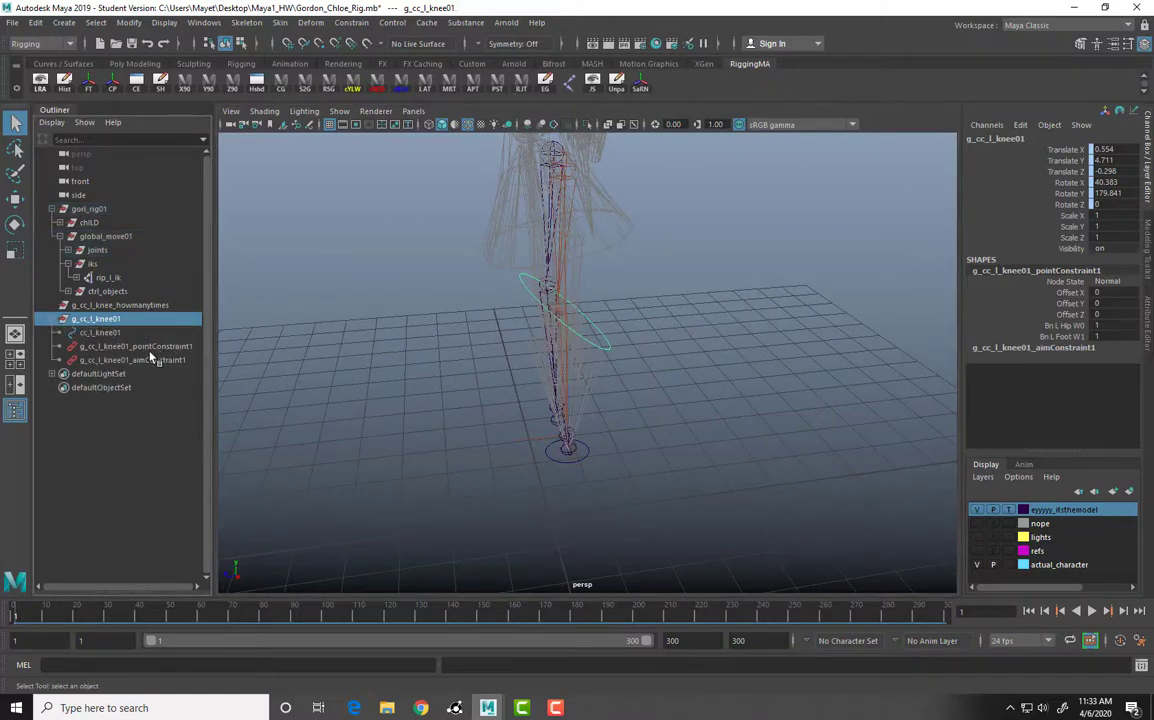
{"action": "left_click", "coordinate": [141, 347]}
{"action": "left_click_drag", "start_coordinate": [141, 354], "coordinate": [144, 349]}
{"action": "key", "text": "Delete"}
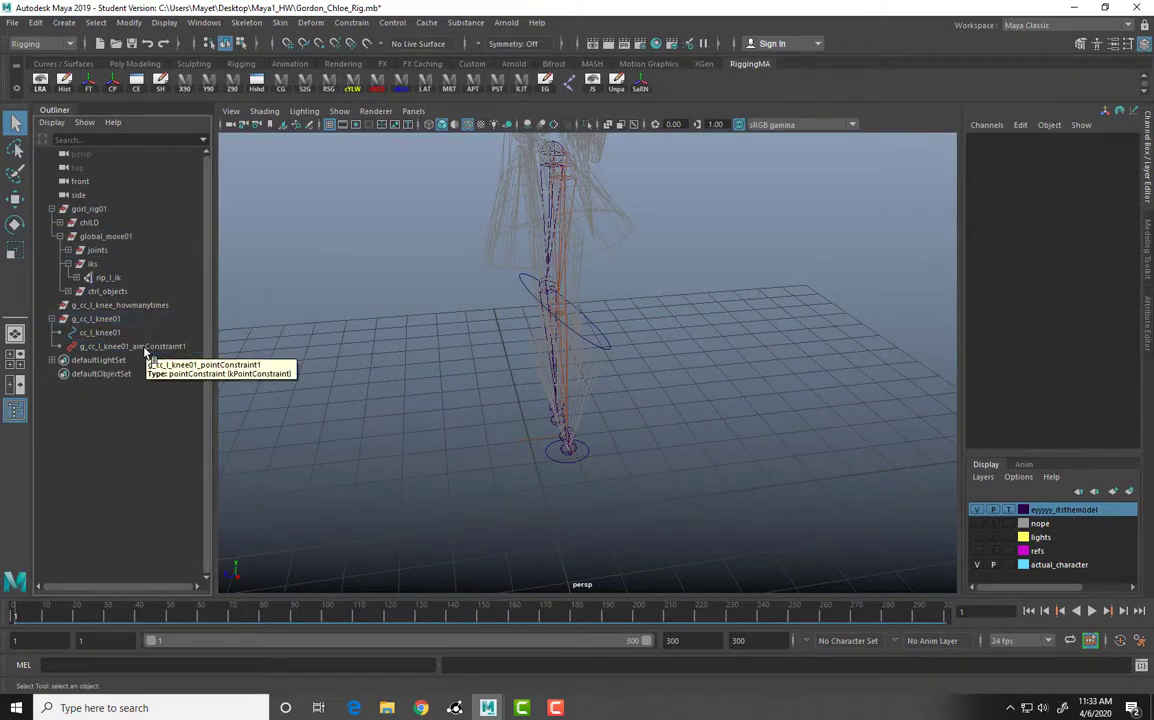
{"action": "left_click", "coordinate": [145, 348]}
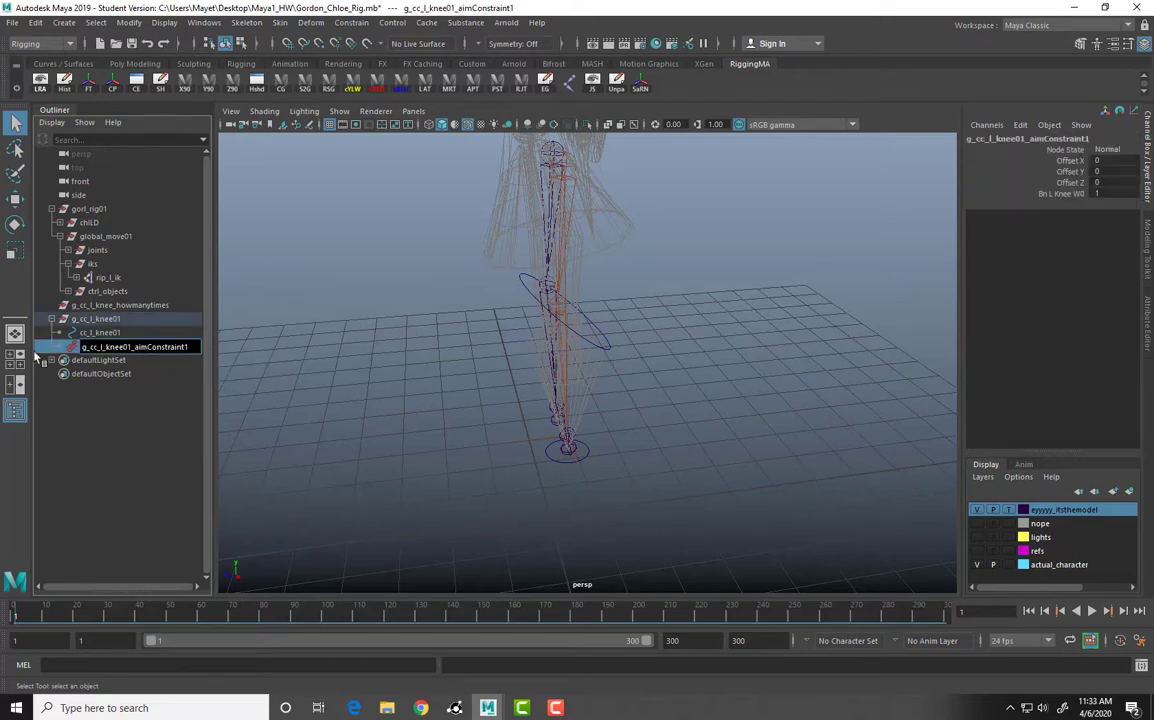
{"action": "key", "text": "Delete"}
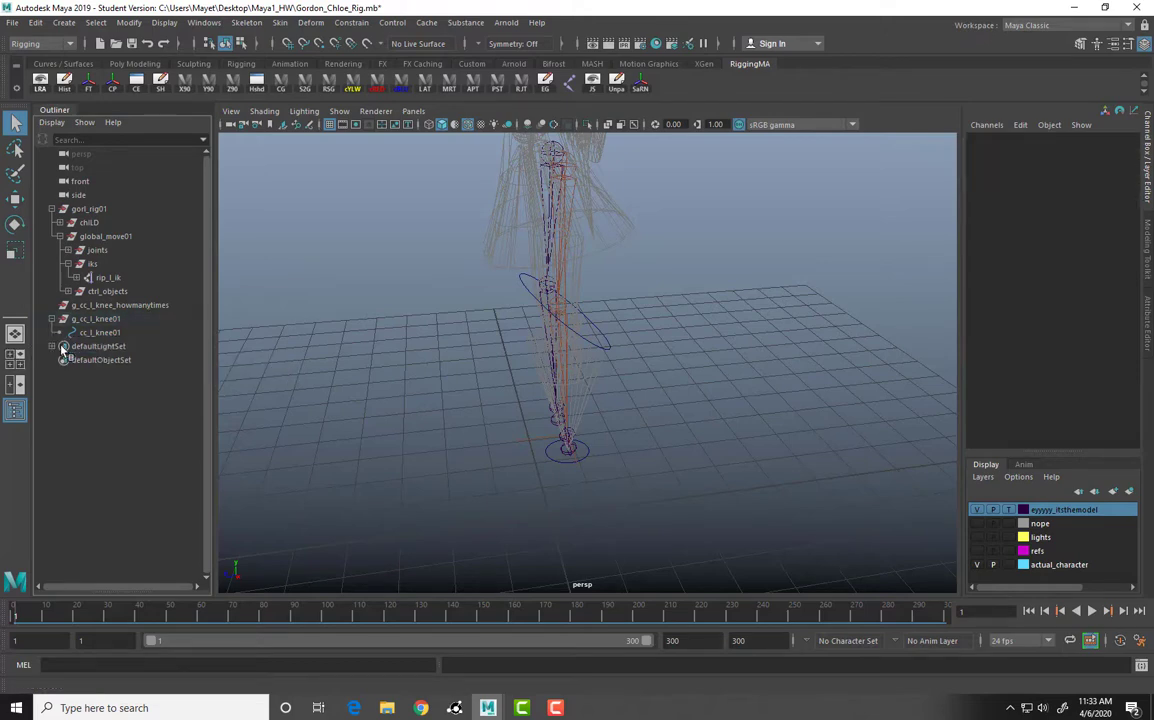
Select the g_cc_l_knee01 group and set the Move tool's axis orientation to Object.
{"action": "left_click", "coordinate": [85, 319]}
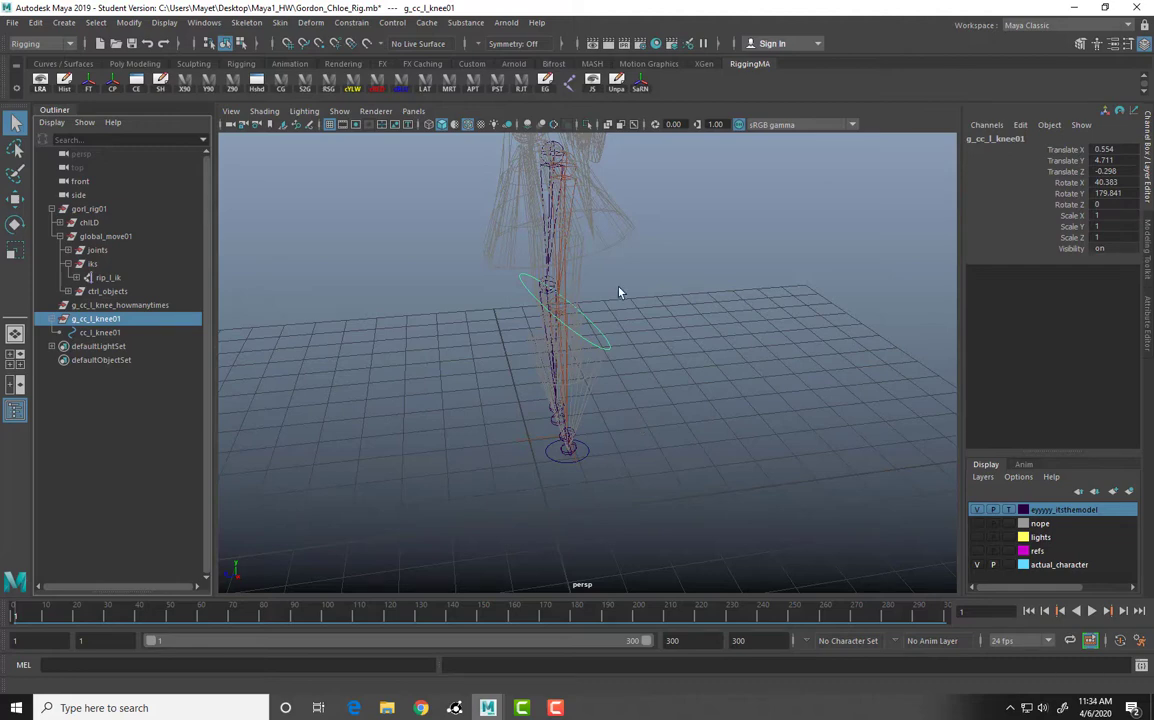
{"action": "mouse_move", "coordinate": [626, 304]}
{"action": "left_mouse_down", "text": "alt"}
{"action": "mouse_move", "coordinate": [695, 306]}
{"action": "mouse_move", "coordinate": [538, 314]}
{"action": "mouse_move", "coordinate": [628, 309]}
{"action": "left_mouse_up", "text": "alt"}
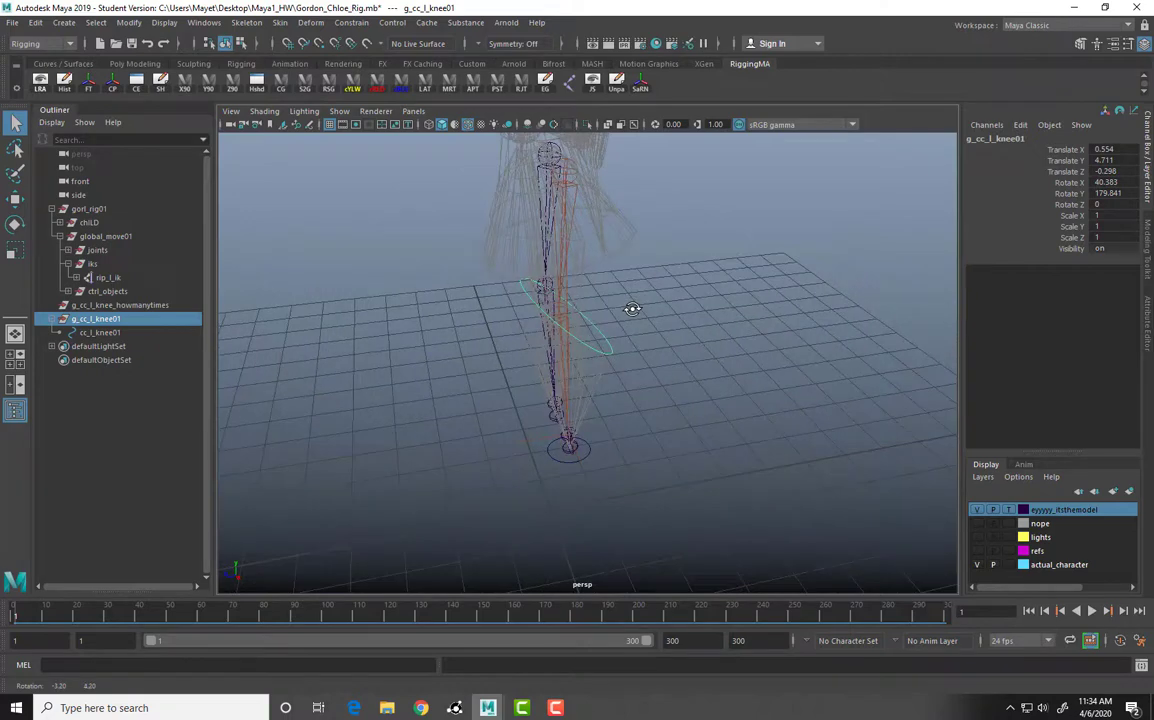
{"action": "key", "text": "w"}
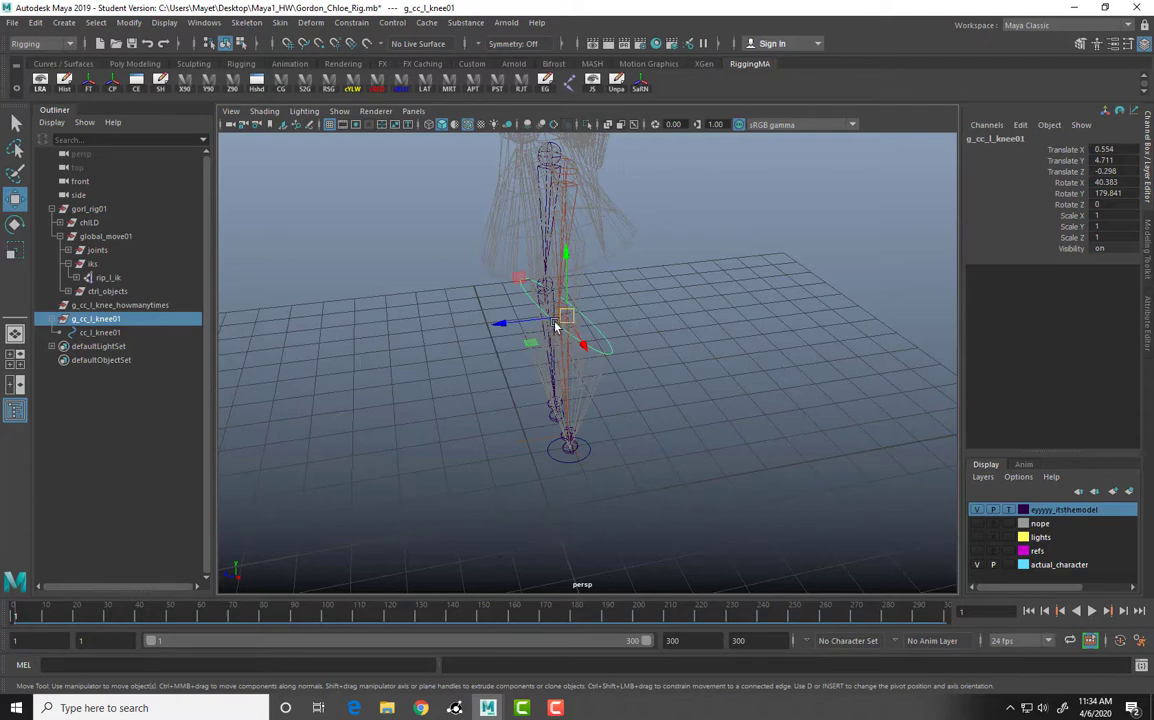
{"action": "left_click_drag", "start_coordinate": [556, 325], "coordinate": [490, 313]}
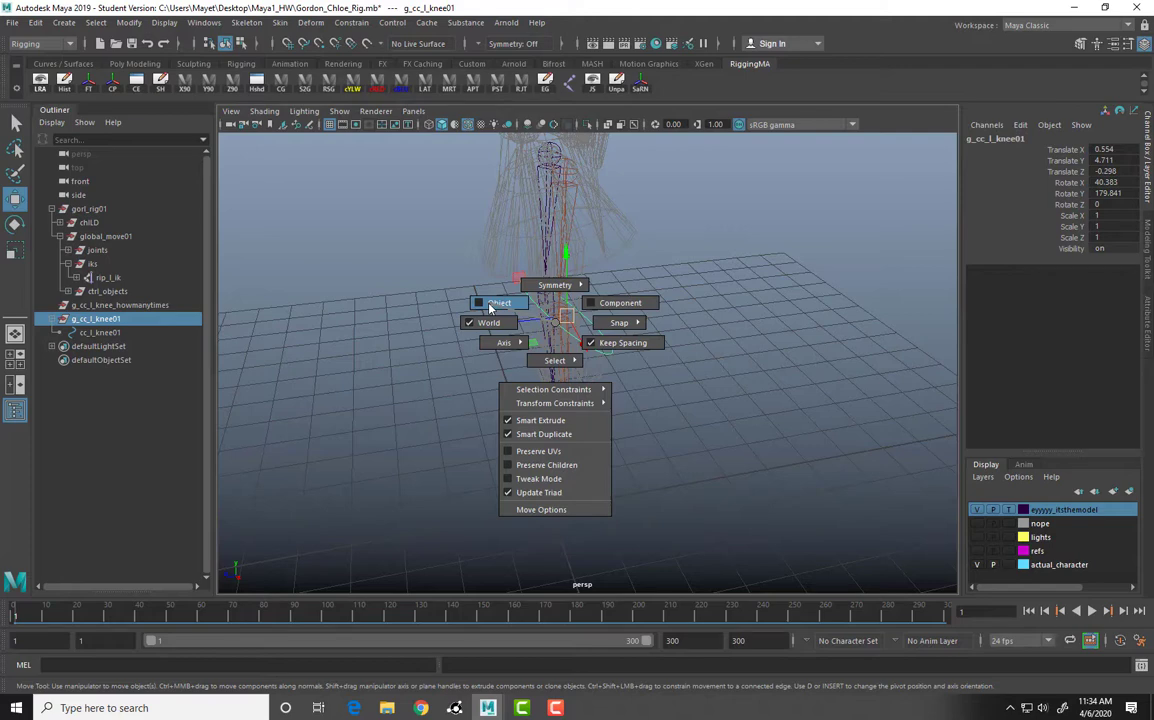
{"action": "left_click_drag", "start_coordinate": [490, 308], "coordinate": [490, 309]}
Try moving the g_cc_l_knee01 group along its local axes, and undo the trial moves.
{"action": "left_click_drag", "start_coordinate": [697, 339], "coordinate": [647, 332], "text": "alt"}
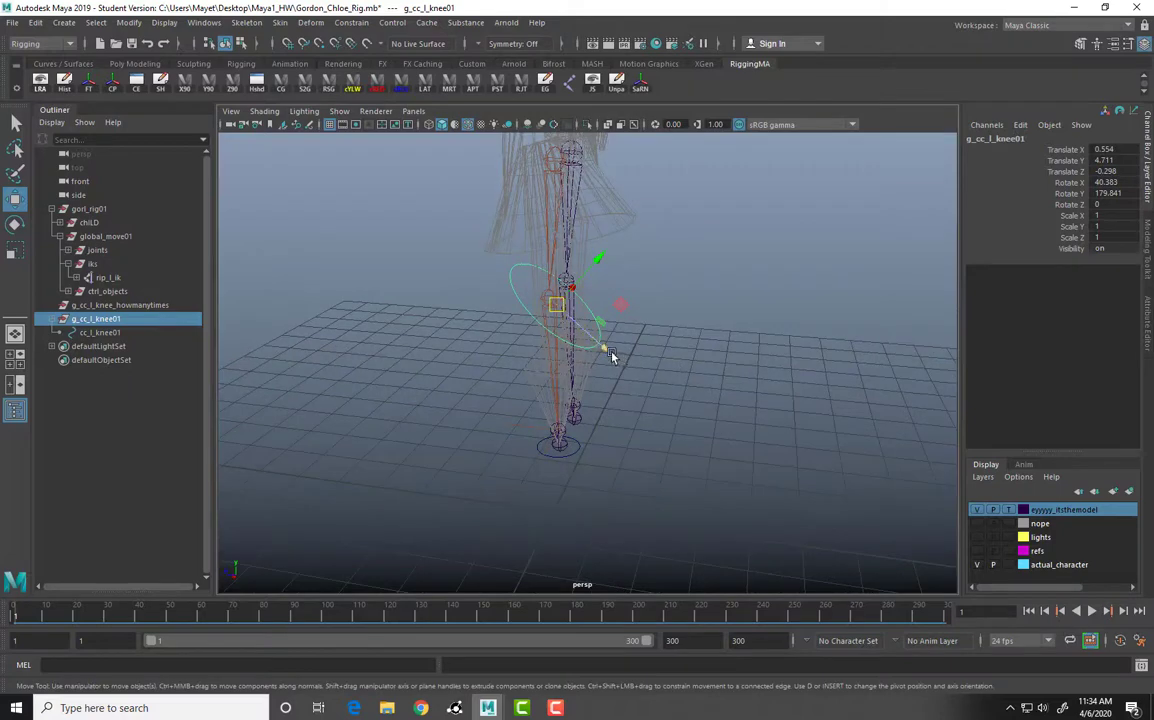
{"action": "left_click_drag", "start_coordinate": [612, 356], "coordinate": [380, 308]}
{"action": "middle_click_drag", "start_coordinate": [517, 289], "coordinate": [590, 363], "text": "alt"}
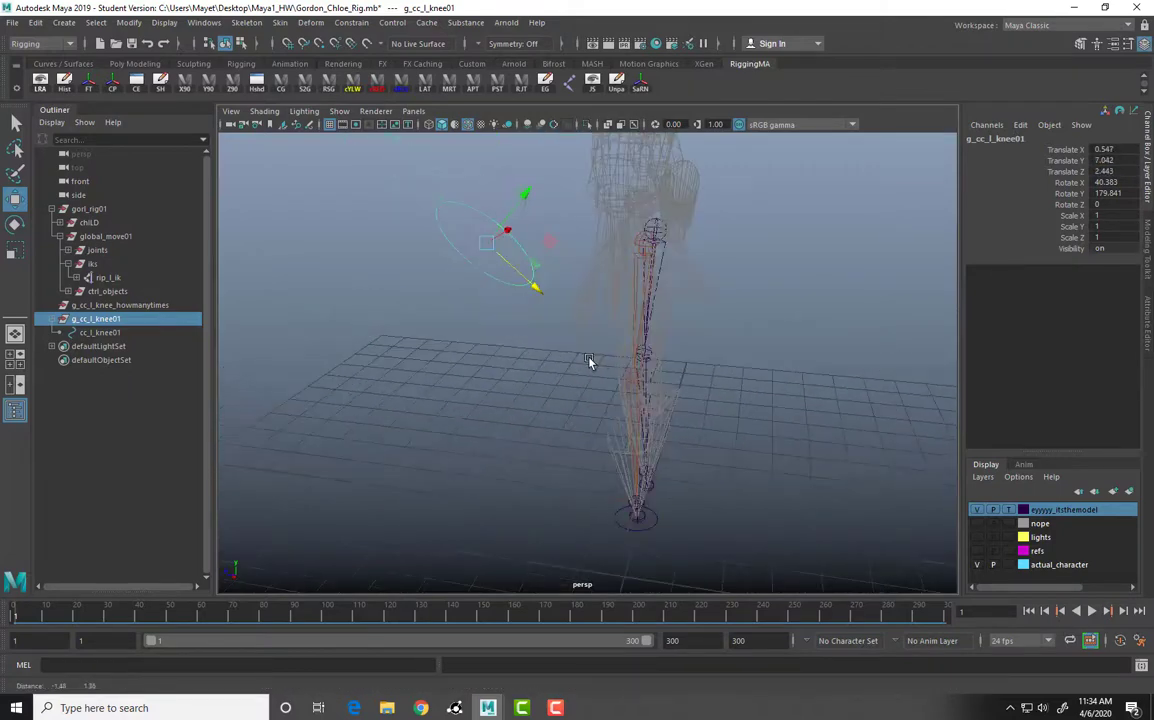
{"action": "key", "text": "ctrl+z"}
{"action": "left_click_drag", "start_coordinate": [683, 337], "coordinate": [530, 437]}
{"action": "key", "text": "ctrl+z"}
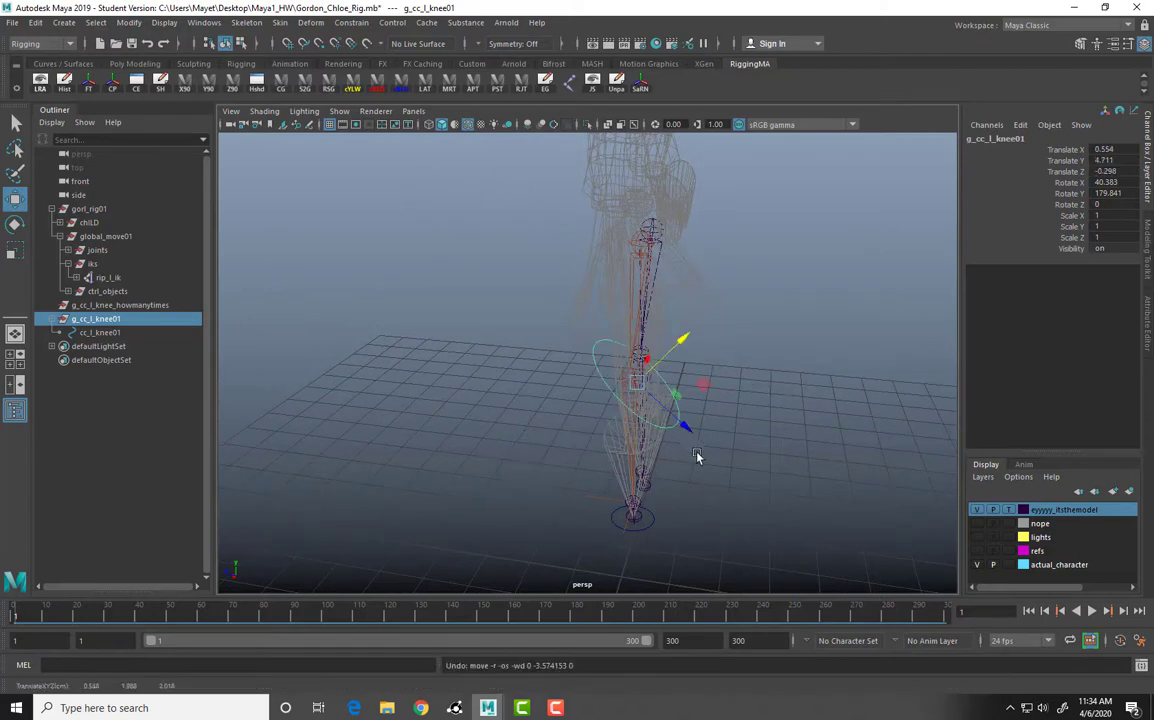
Move g_cc_l_knee01 along its local Z axis out in front of the leg, to about 0.546, 7.094, 2.505.
{"action": "left_click_drag", "start_coordinate": [684, 426], "coordinate": [582, 368]}
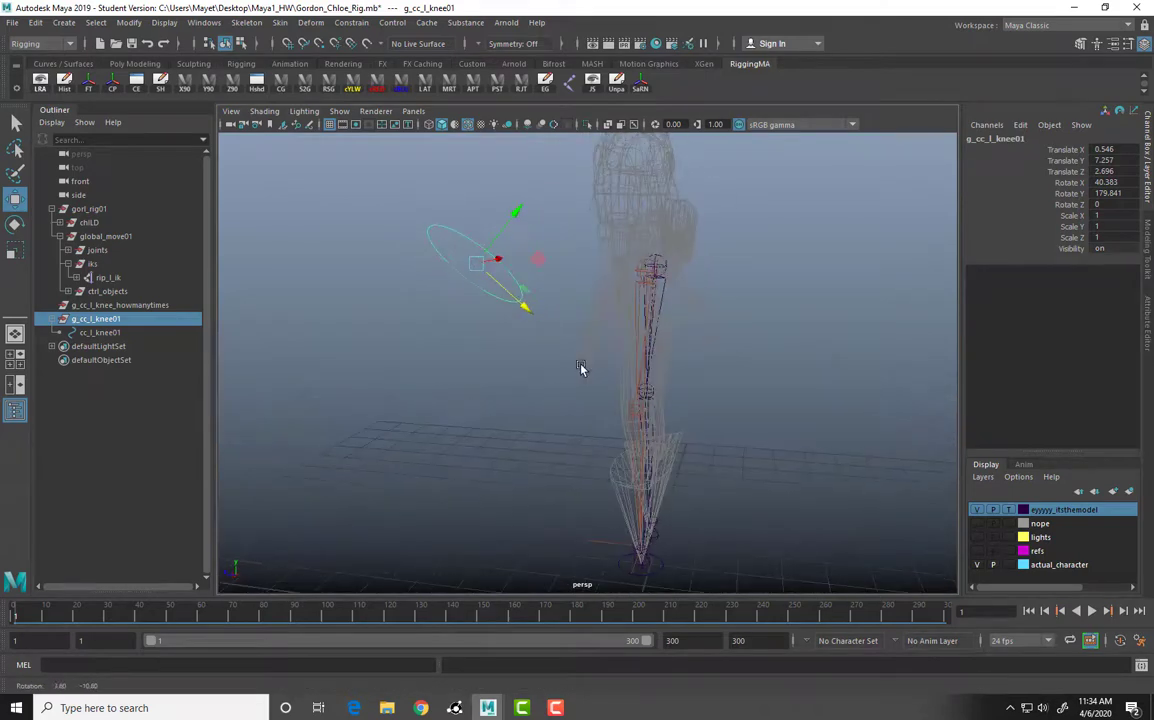
{"action": "mouse_move", "coordinate": [525, 309]}
{"action": "left_mouse_down"}
{"action": "mouse_move", "coordinate": [502, 285]}
{"action": "mouse_move", "coordinate": [679, 443]}
{"action": "mouse_move", "coordinate": [528, 366]}
{"action": "mouse_move", "coordinate": [591, 420]}
{"action": "mouse_move", "coordinate": [593, 401]}
{"action": "mouse_move", "coordinate": [598, 412]}
{"action": "mouse_move", "coordinate": [518, 301]}
{"action": "left_mouse_up"}
Pole vector constrain the IK handle rip_l_ik to the knee control cc_l_knee01.
{"action": "left_click", "coordinate": [465, 262]}
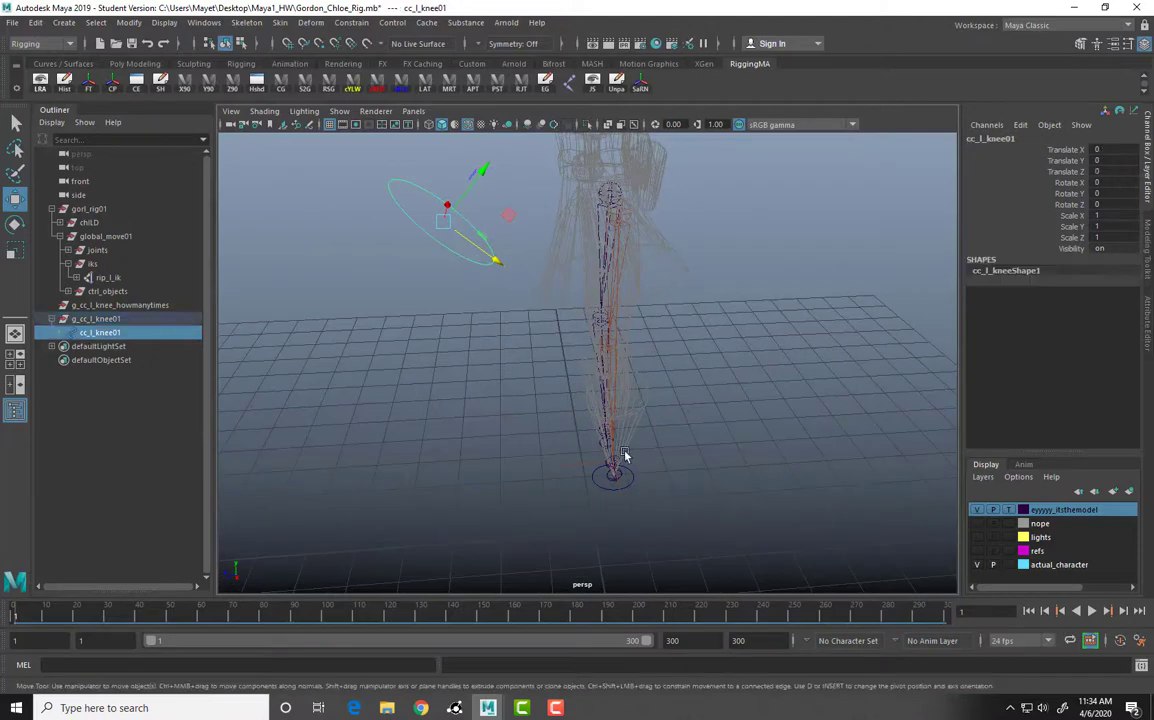
{"action": "left_click_drag", "start_coordinate": [542, 442], "coordinate": [690, 460], "text": "alt"}
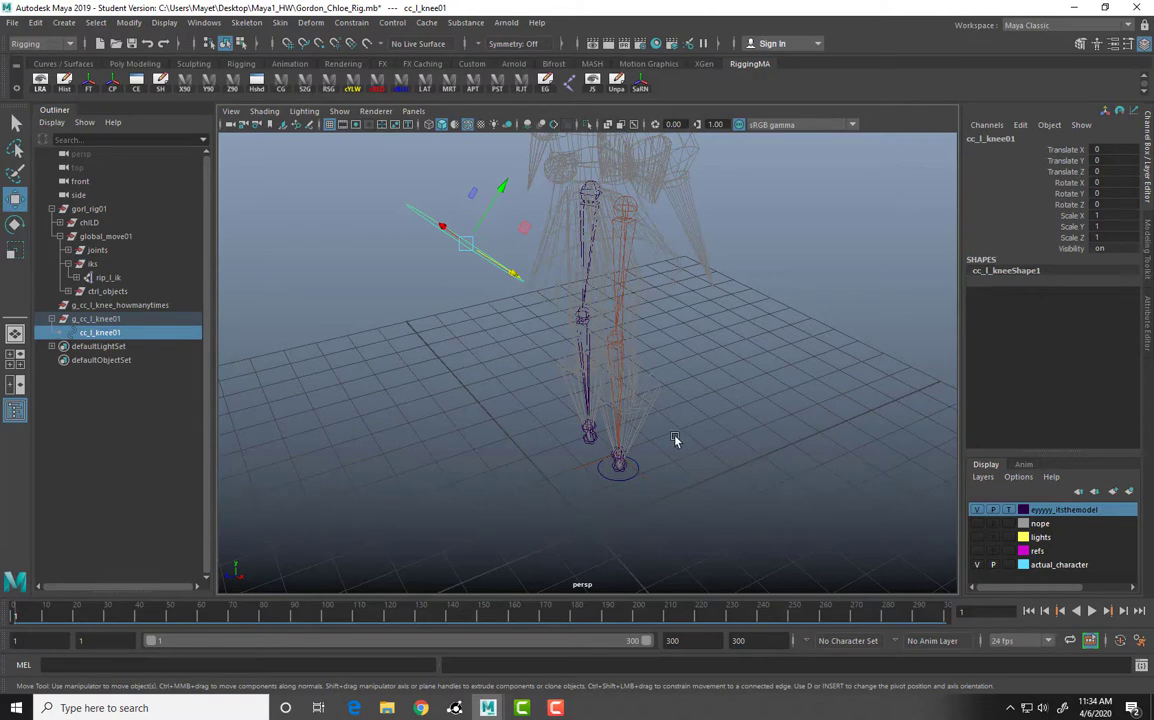
{"action": "left_click_drag", "start_coordinate": [675, 440], "coordinate": [656, 369], "text": "alt"}
{"action": "left_click", "coordinate": [656, 475], "text": "shift"}
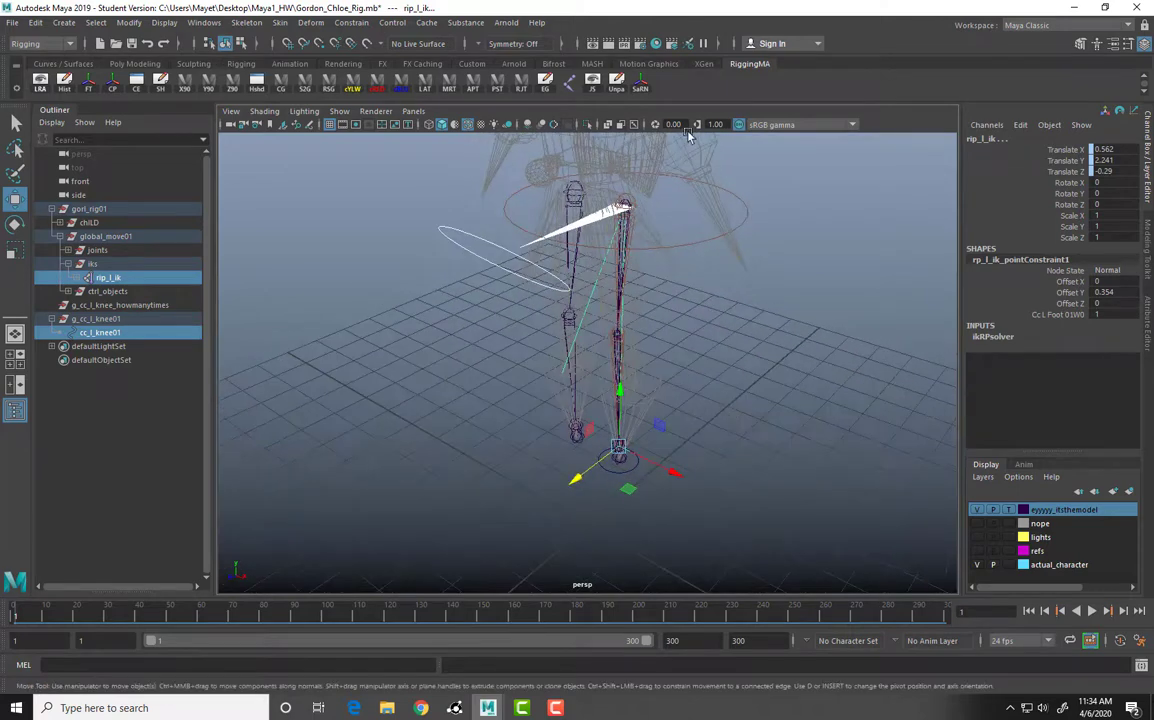
{"action": "left_click", "coordinate": [351, 22]}
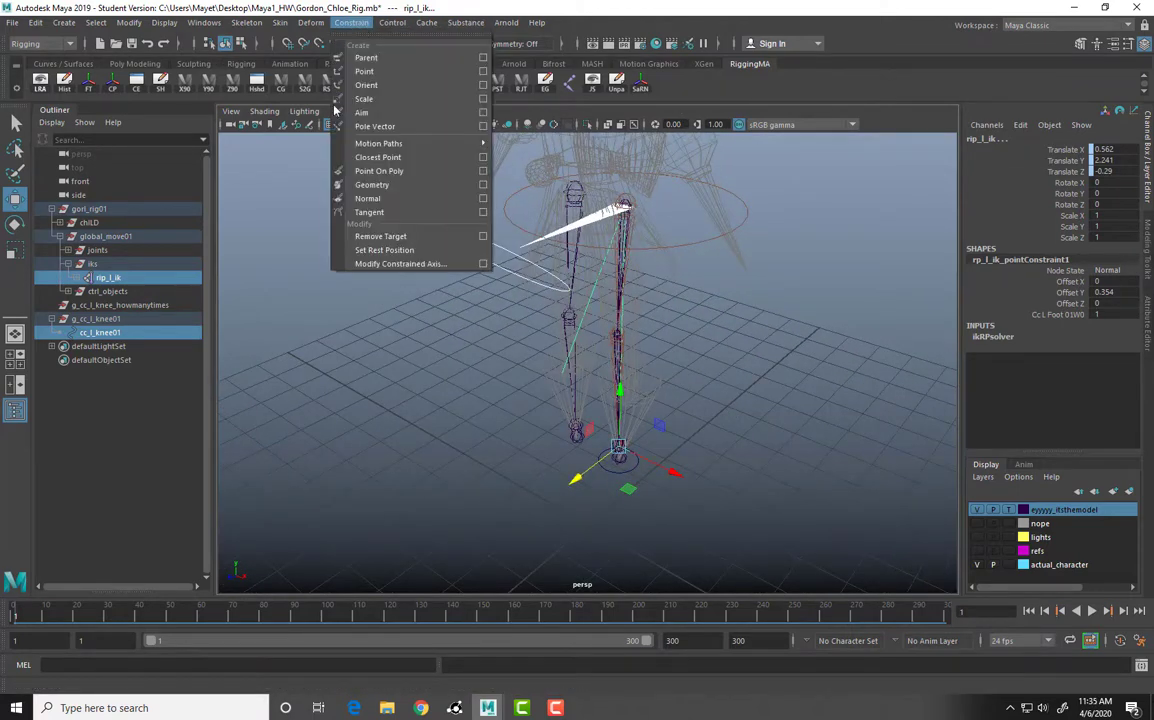
{"action": "left_click", "coordinate": [375, 126]}
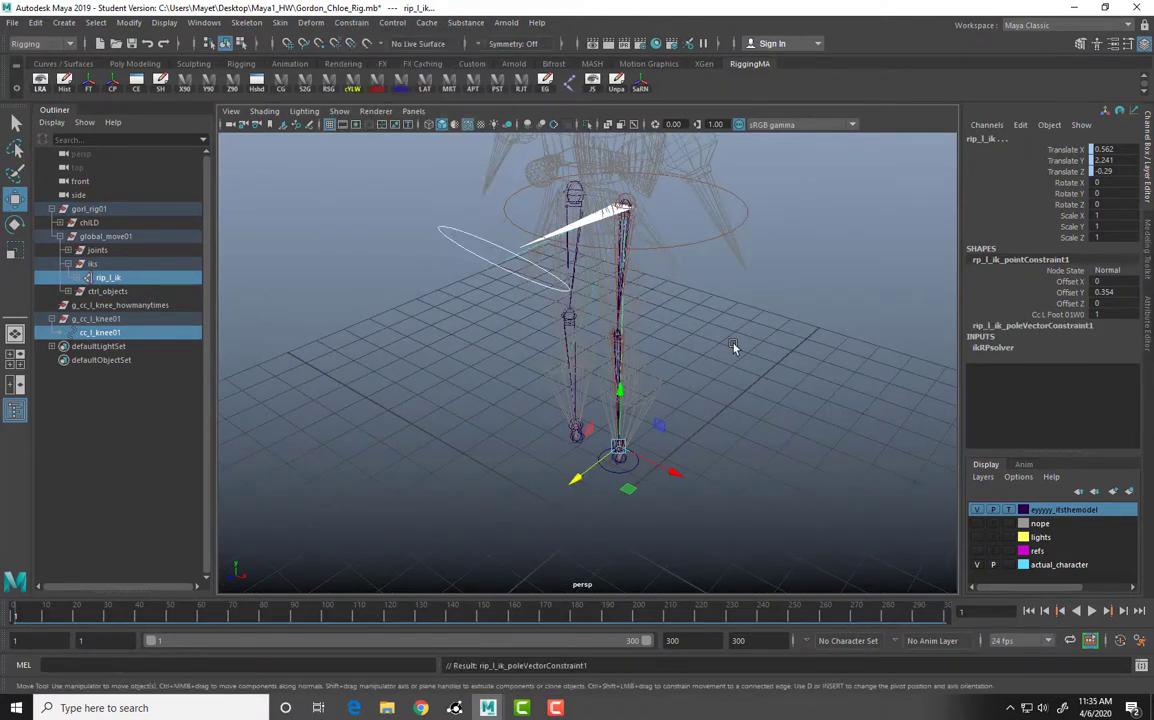
Scale all control vertices of cc_l_knee01 uniformly down to about 0.3, then return to object selection.
{"action": "left_click_drag", "start_coordinate": [733, 347], "coordinate": [636, 381], "text": "alt"}
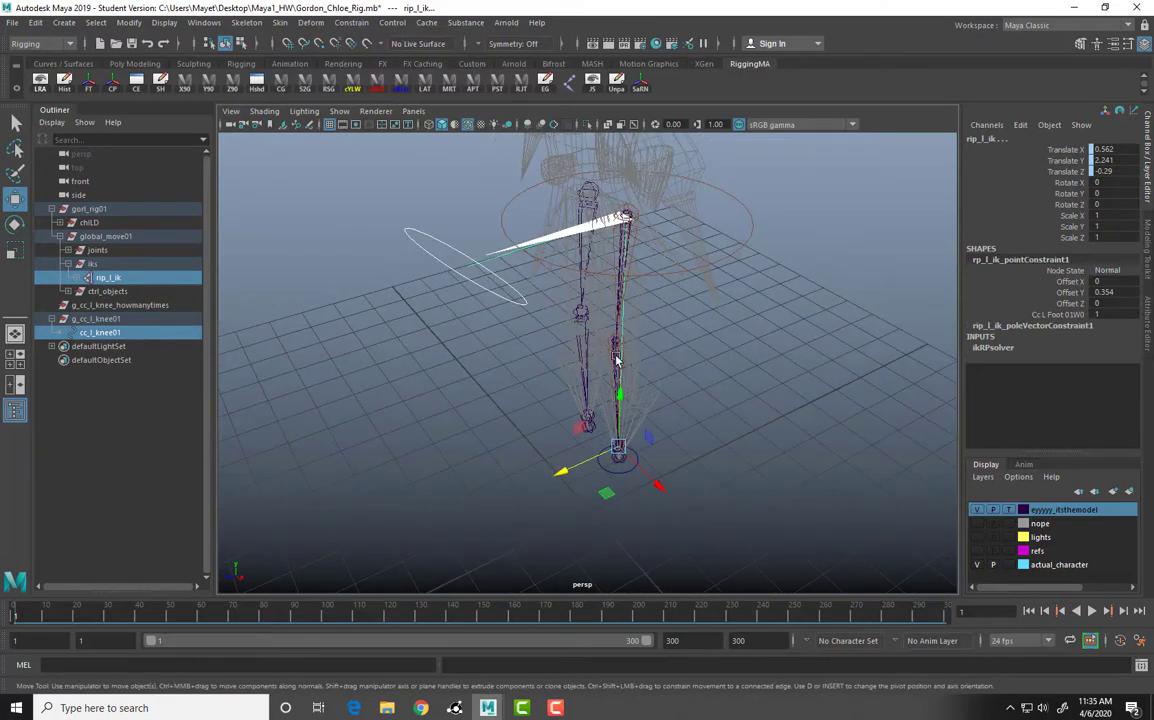
{"action": "left_click_drag", "start_coordinate": [739, 378], "coordinate": [575, 379], "text": "alt"}
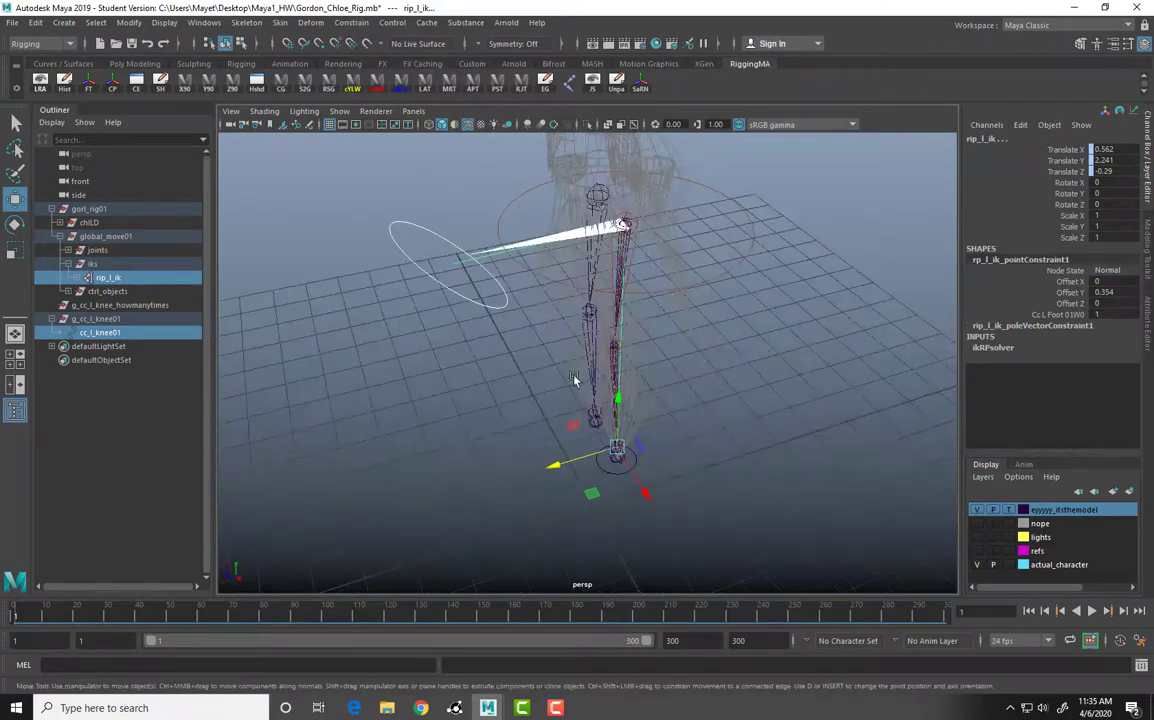
{"action": "left_click", "coordinate": [483, 304]}
{"action": "left_click_drag", "start_coordinate": [483, 304], "coordinate": [536, 318], "text": "alt"}
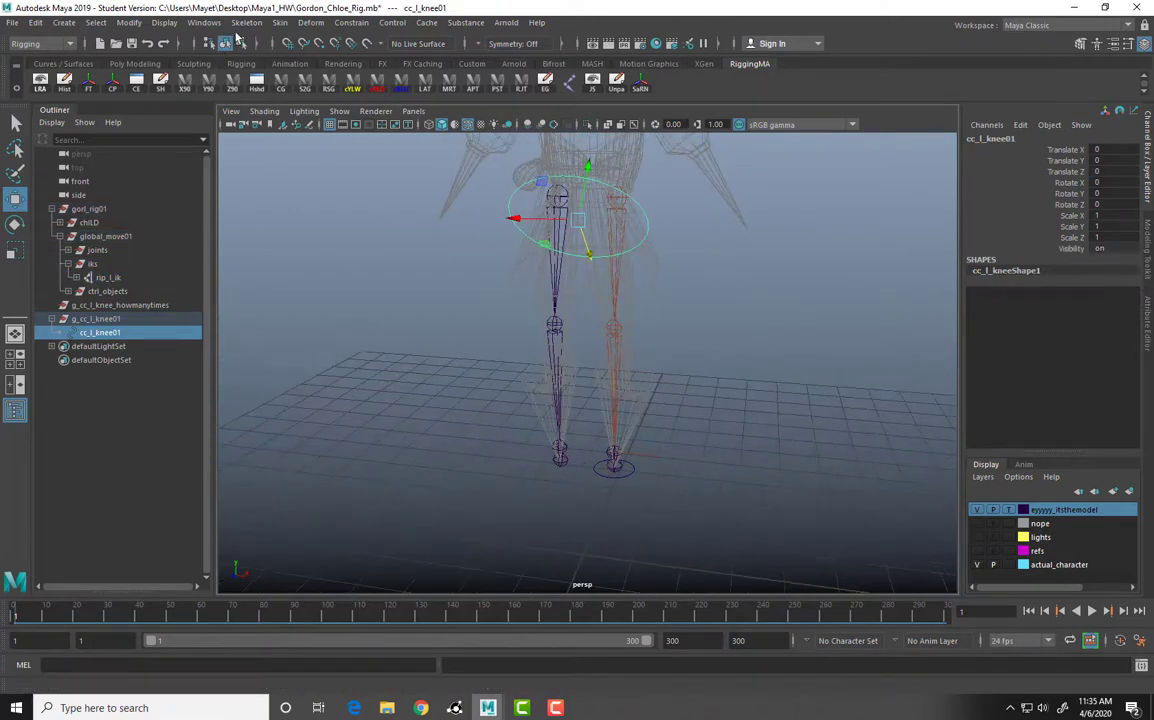
{"action": "left_click", "coordinate": [240, 43]}
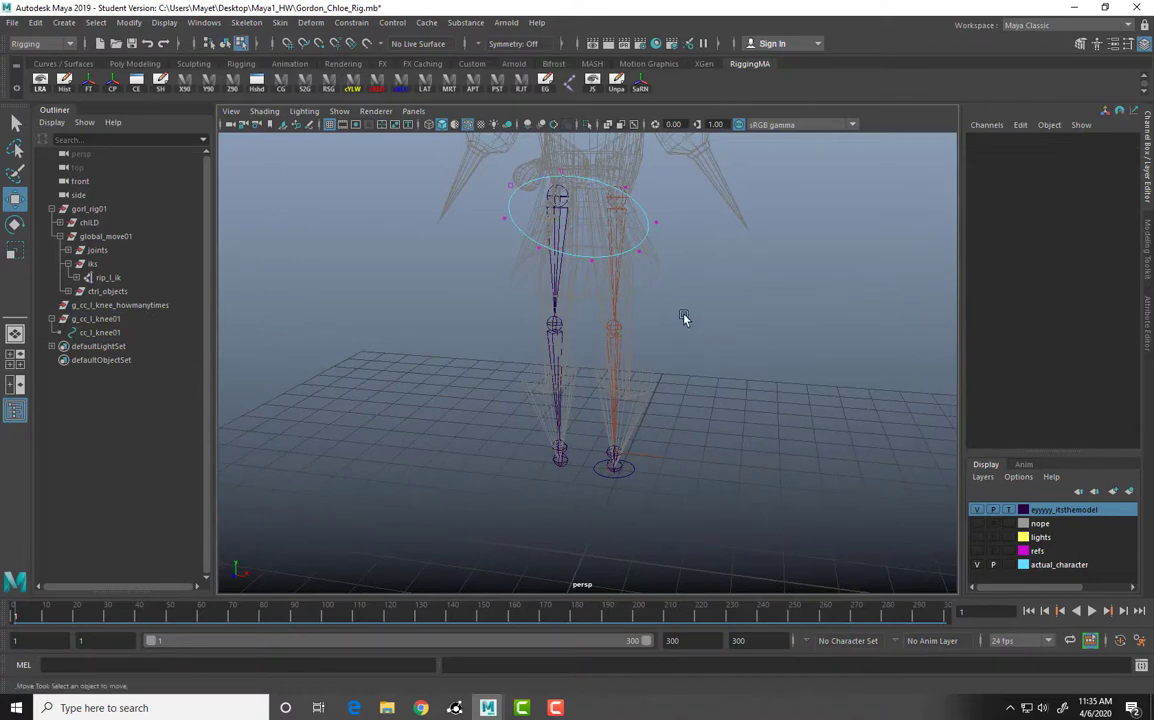
{"action": "left_click_drag", "start_coordinate": [684, 318], "coordinate": [460, 195], "text": "alt"}
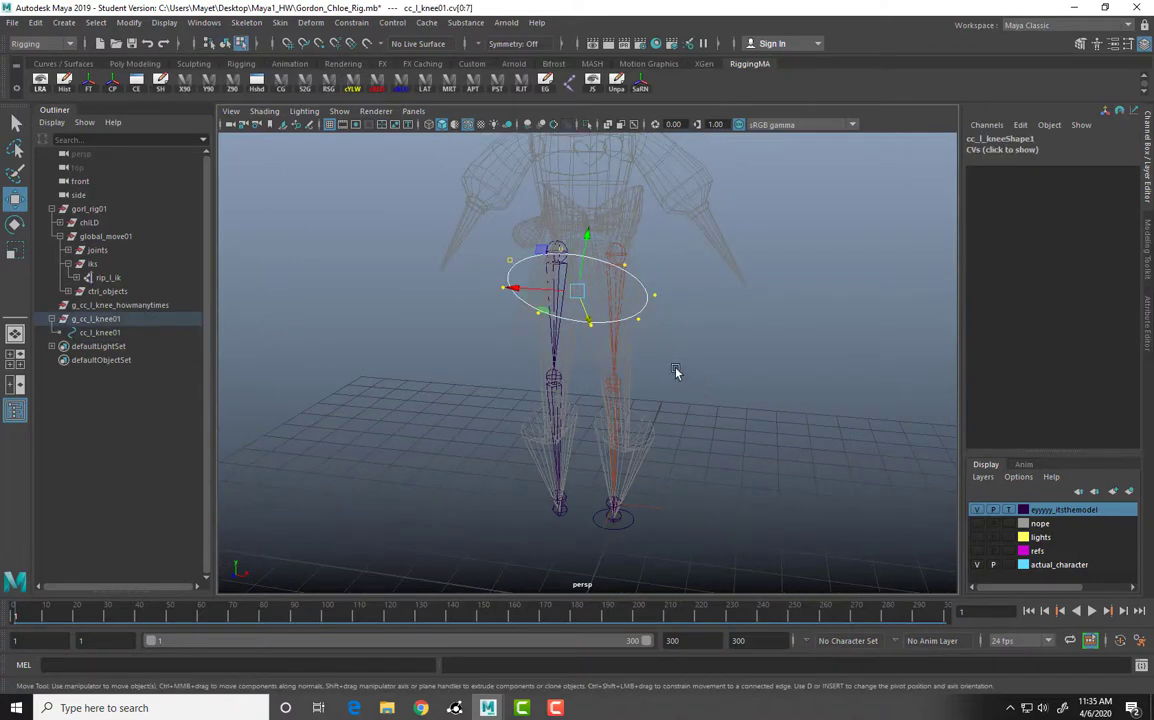
{"action": "key", "text": "r"}
{"action": "left_click_drag", "start_coordinate": [577, 293], "coordinate": [501, 291]}
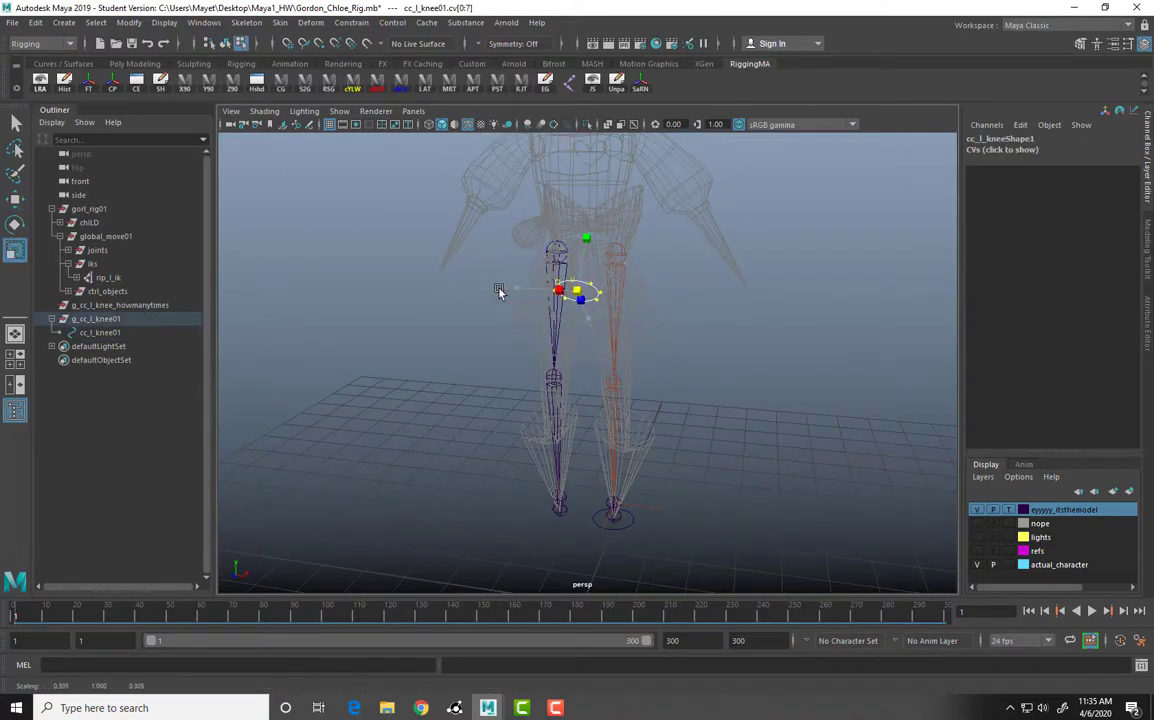
{"action": "key", "text": "w"}
{"action": "left_click", "coordinate": [224, 45]}
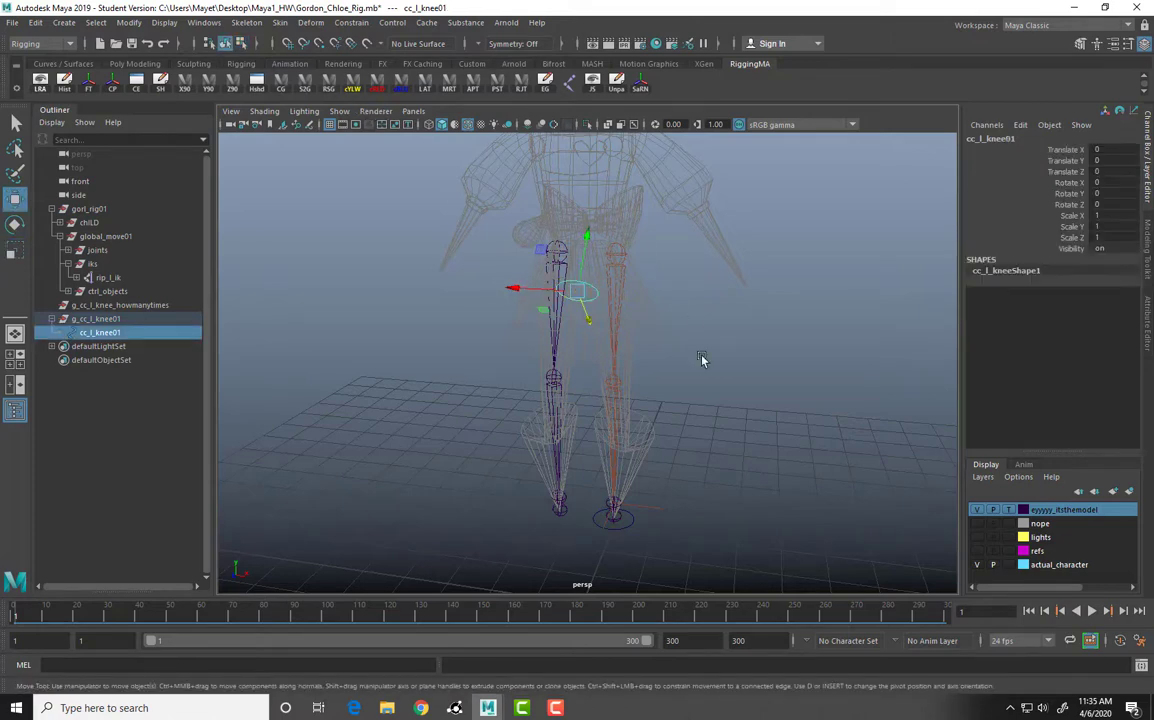
Try mirroring the cc_l_knee01 control in the X axis, and undo it.
{"action": "left_click_drag", "start_coordinate": [632, 319], "coordinate": [690, 368], "text": "alt"}
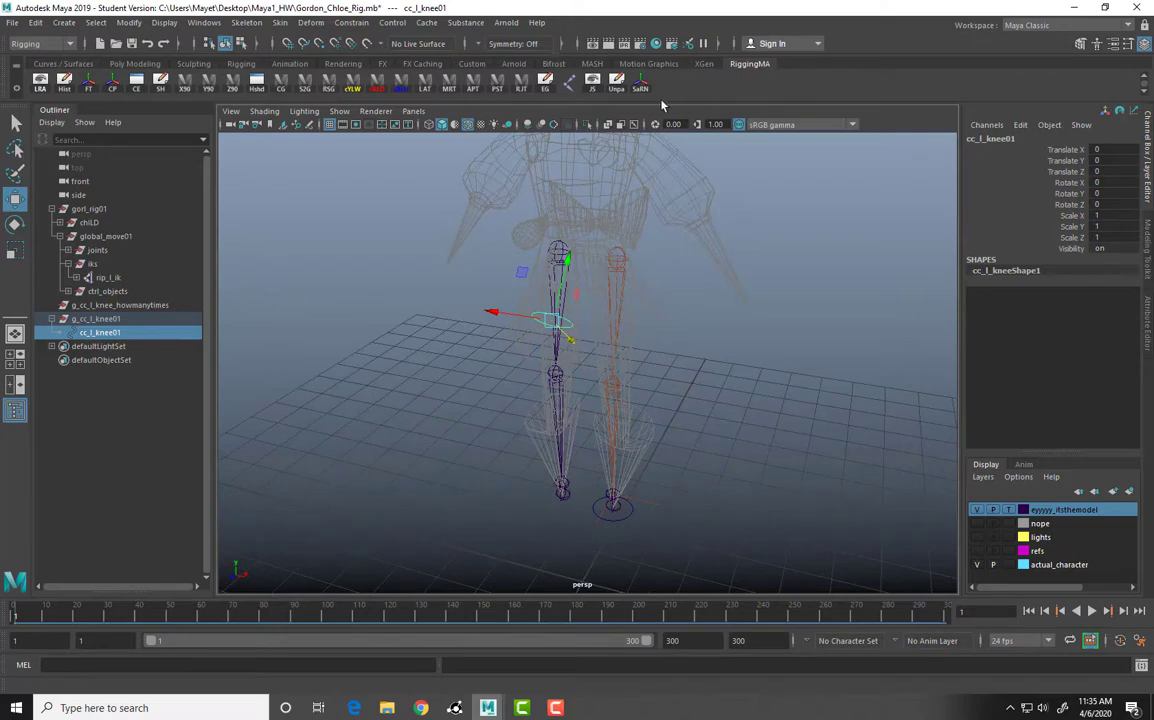
{"action": "left_click", "coordinate": [448, 88]}
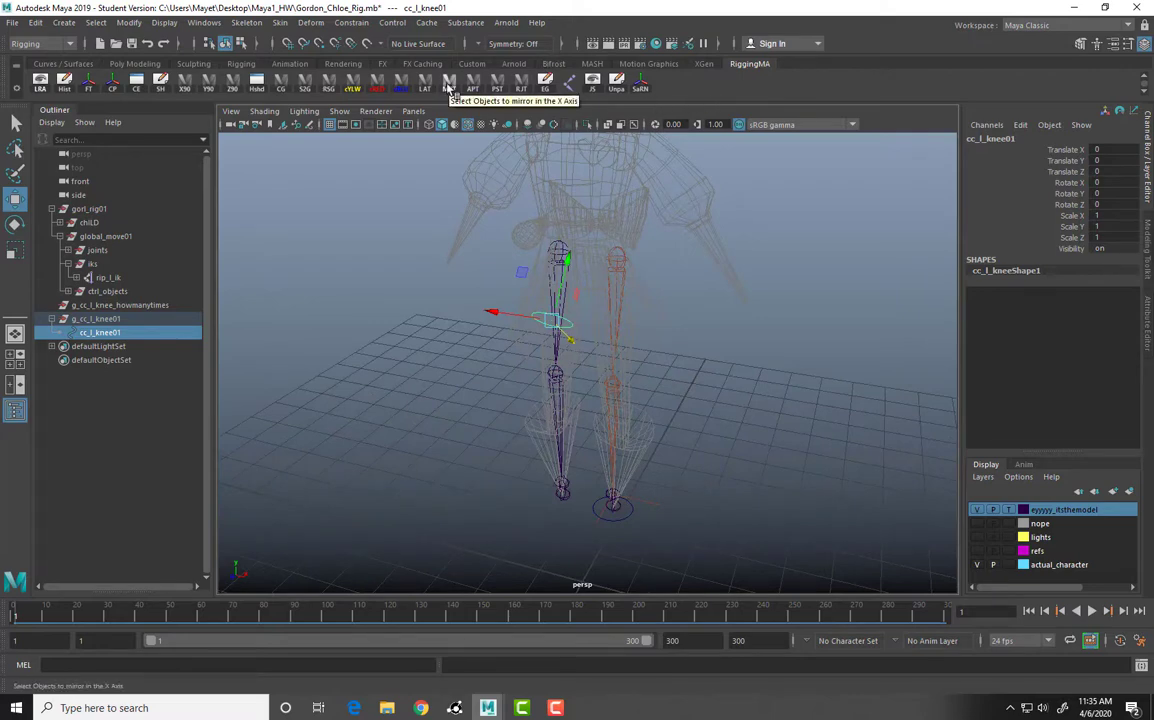
{"action": "key", "text": "ctrl+z"}
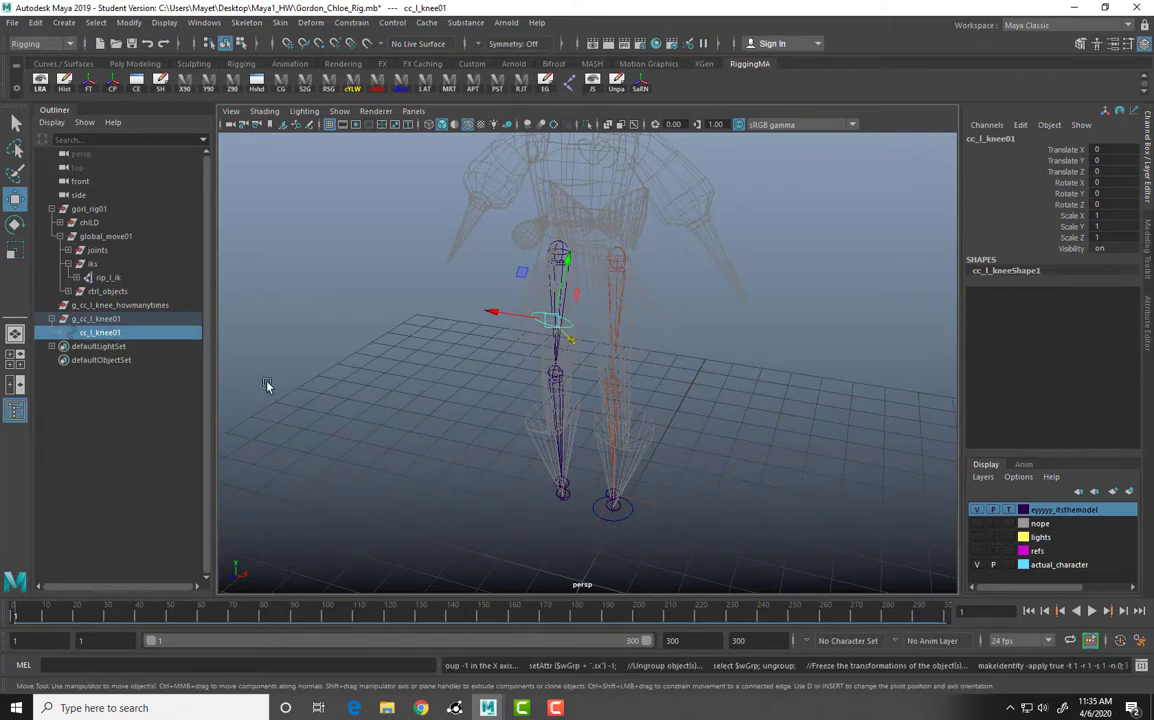
Mirror the g_cc_l_knee01 group in the X axis to create the right knee control.
{"action": "left_click", "coordinate": [90, 319]}
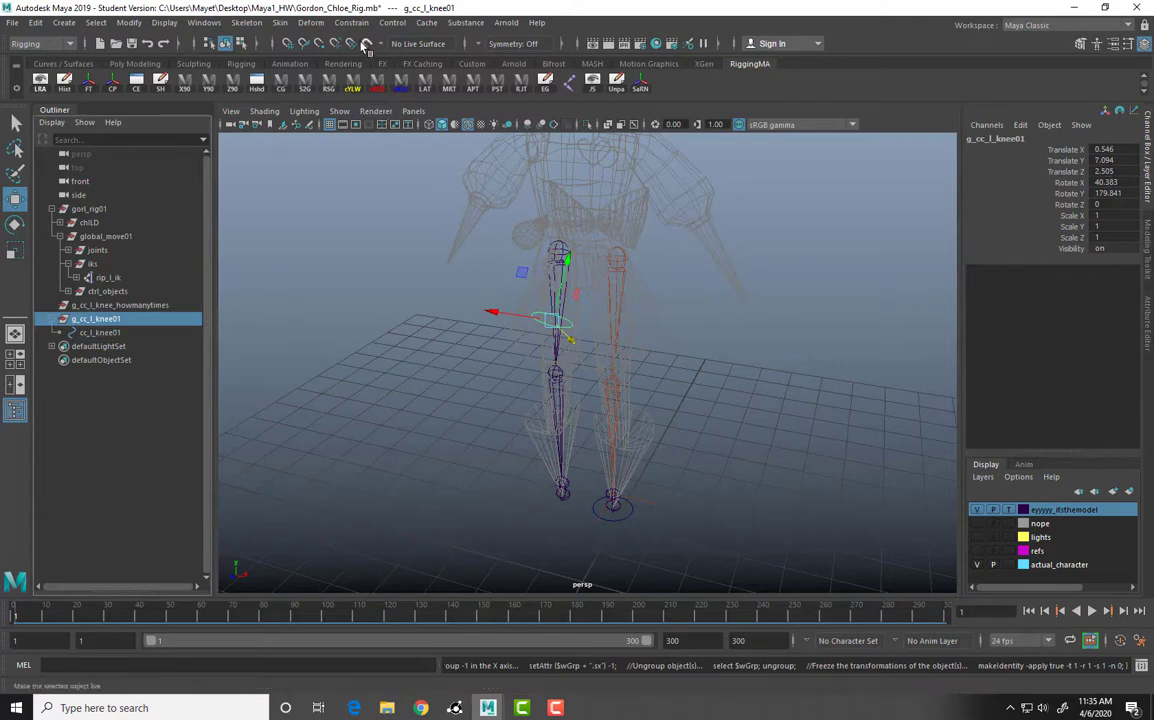
{"action": "left_click", "coordinate": [449, 88]}
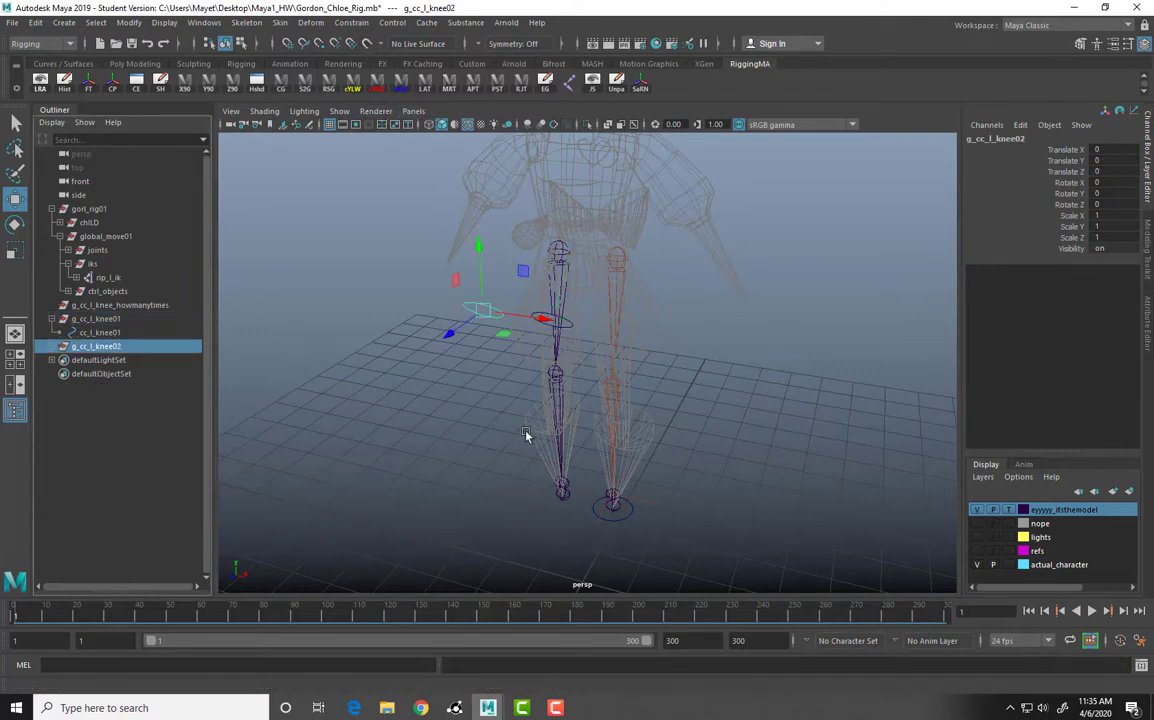
{"action": "left_click_drag", "start_coordinate": [473, 388], "coordinate": [528, 426], "text": "alt"}
Search and replace _l_ with _r_ in the names of the g_cc_l_knee02 hierarchy.
{"action": "double_click", "coordinate": [103, 347]}
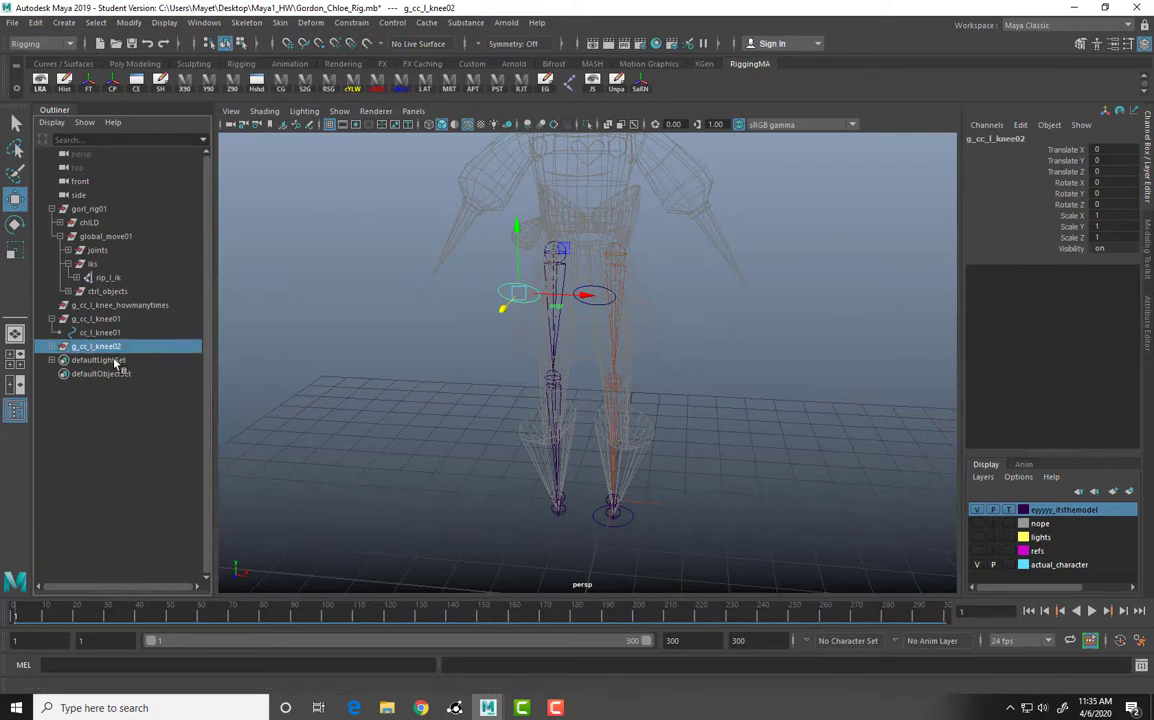
{"action": "left_click", "coordinate": [52, 346]}
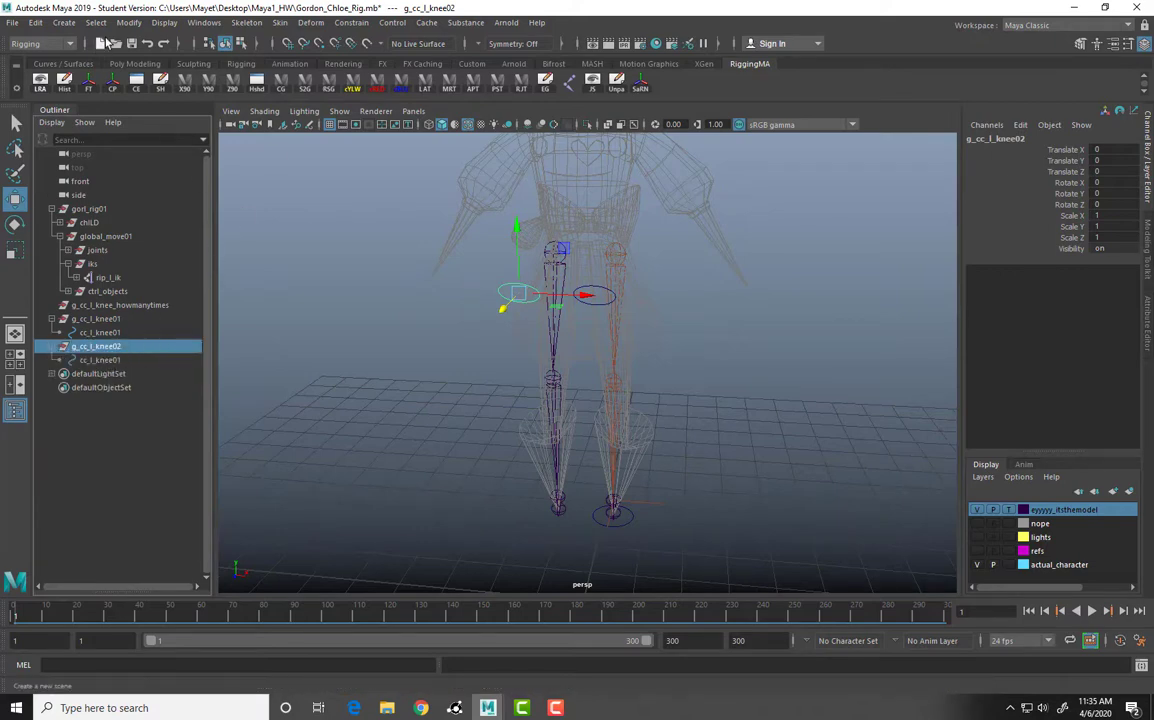
{"action": "left_click", "coordinate": [129, 22]}
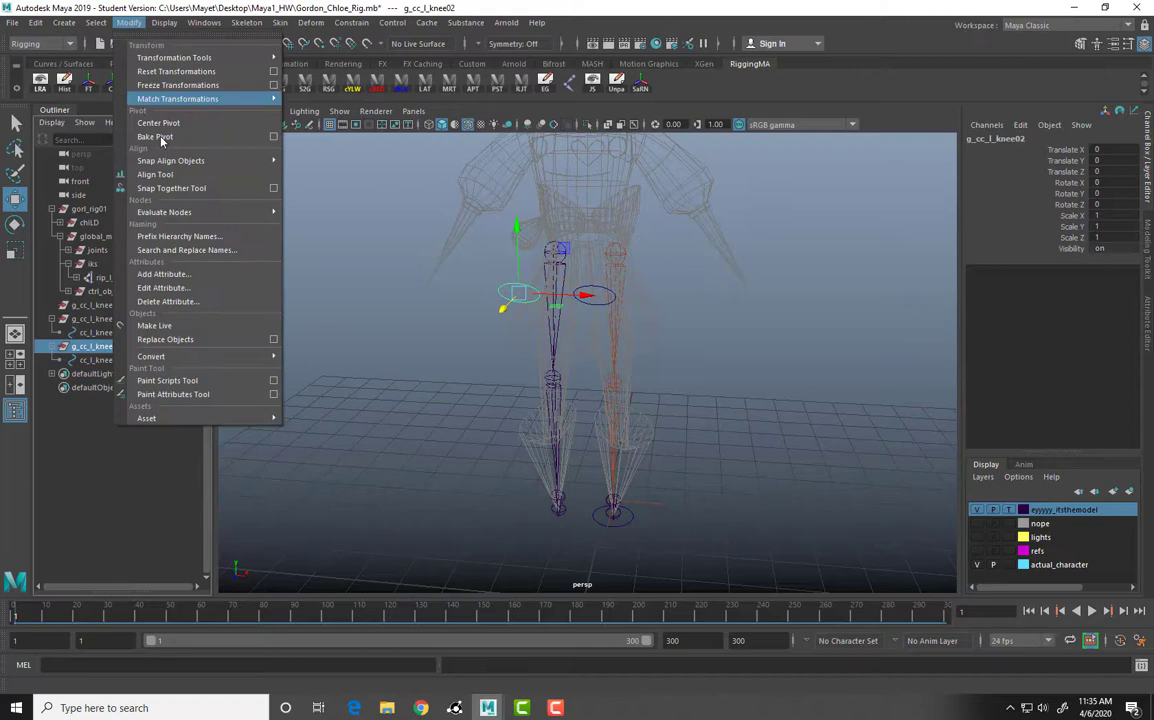
{"action": "left_click", "coordinate": [180, 249]}
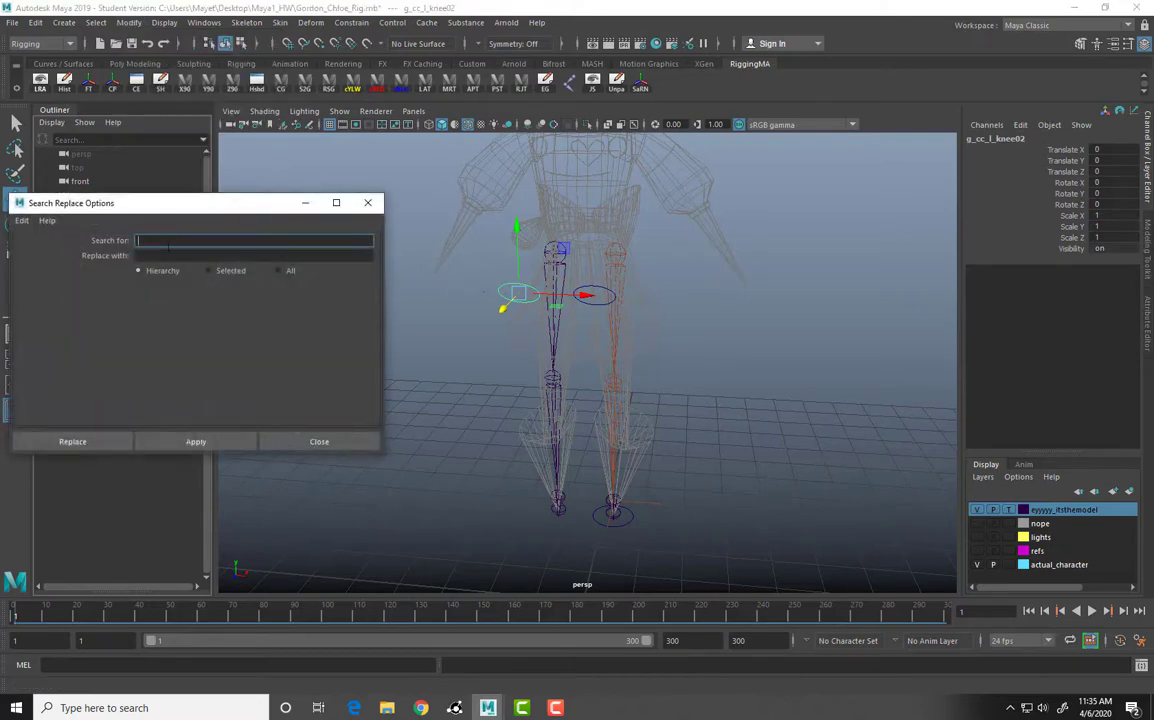
{"action": "key", "text": "Tab"}
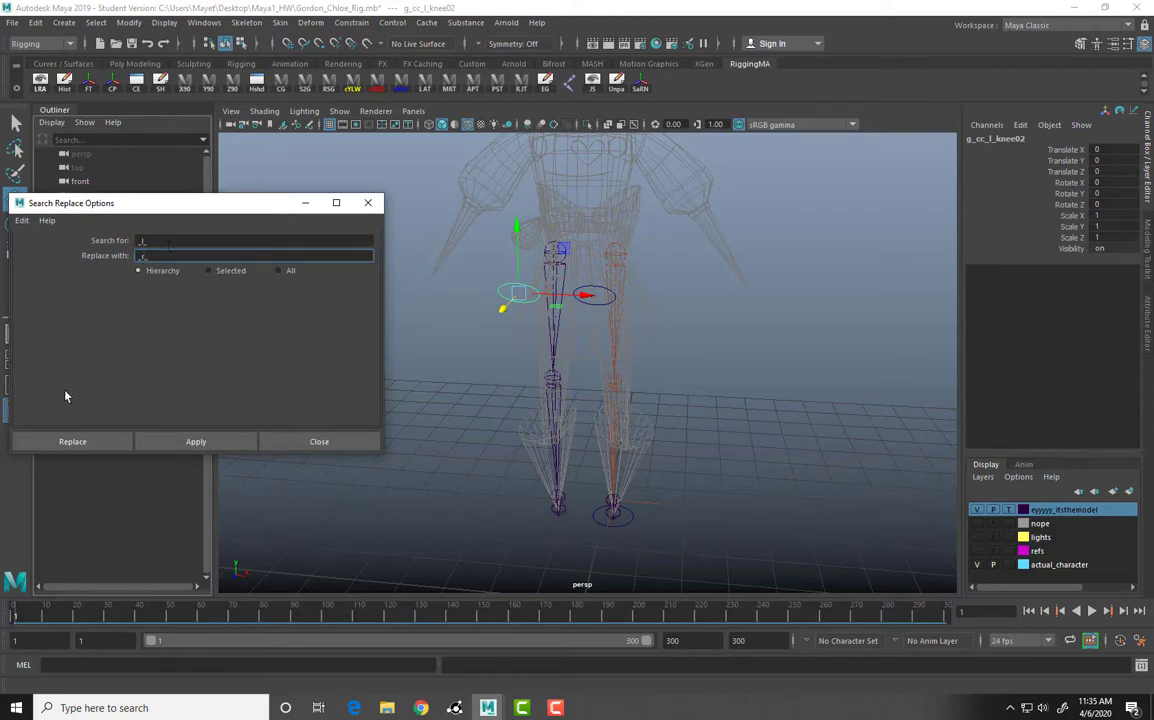
{"action": "left_click", "coordinate": [99, 449]}
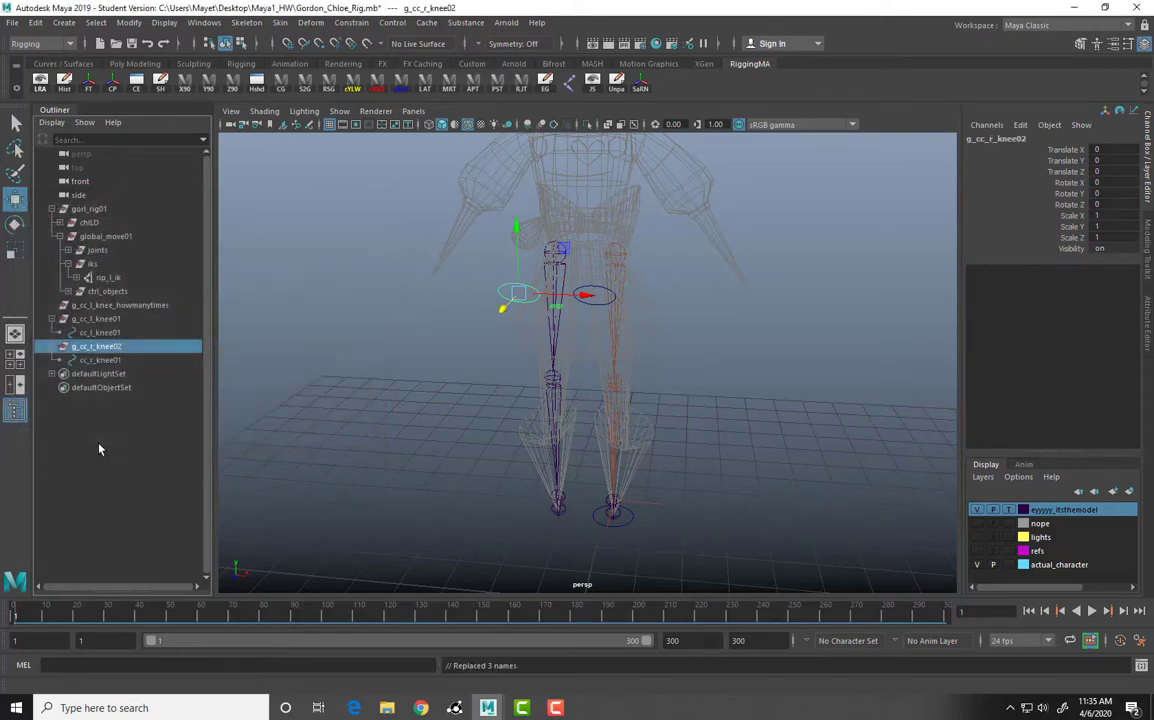
Rename the mirrored group g_cc_r_knee02 to g_cc_r_knee01.
{"action": "double_click", "coordinate": [98, 346]}
{"action": "left_click_drag", "start_coordinate": [125, 346], "coordinate": [119, 346]}
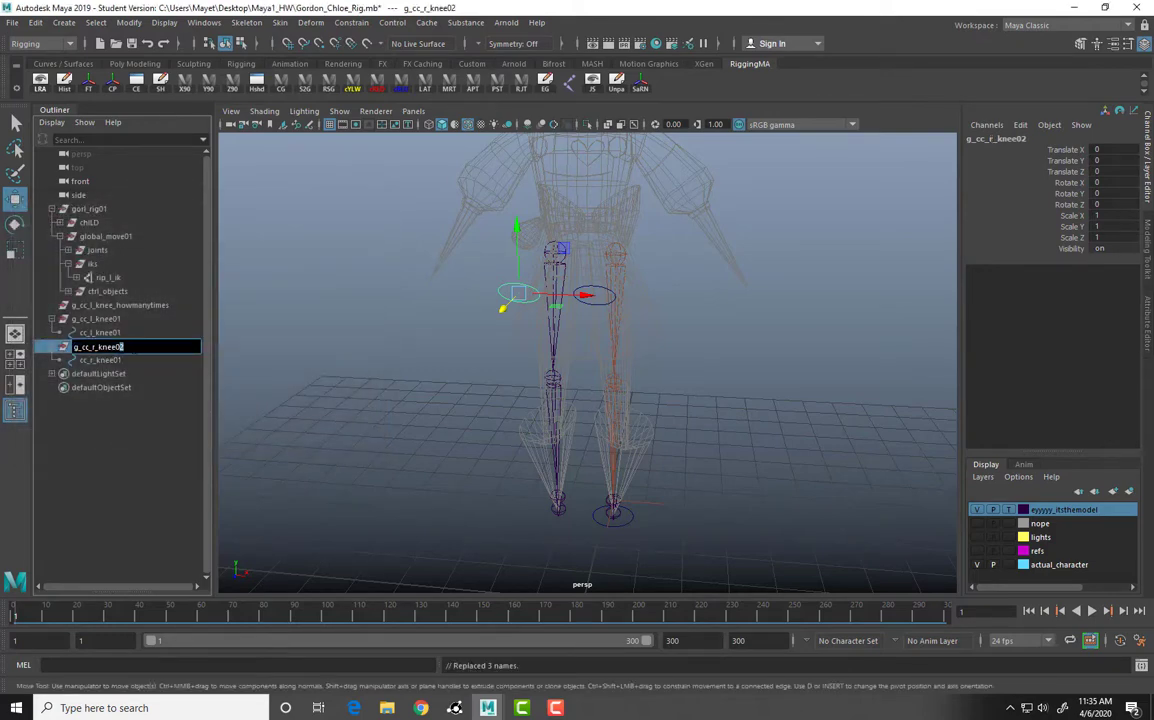
{"action": "type", "text": "1"}
{"action": "key", "text": "Return"}
Select the cc_r_knee01 control and inspect its placement in front of the legs.
{"action": "left_click_drag", "start_coordinate": [514, 350], "coordinate": [246, 395], "text": "alt"}
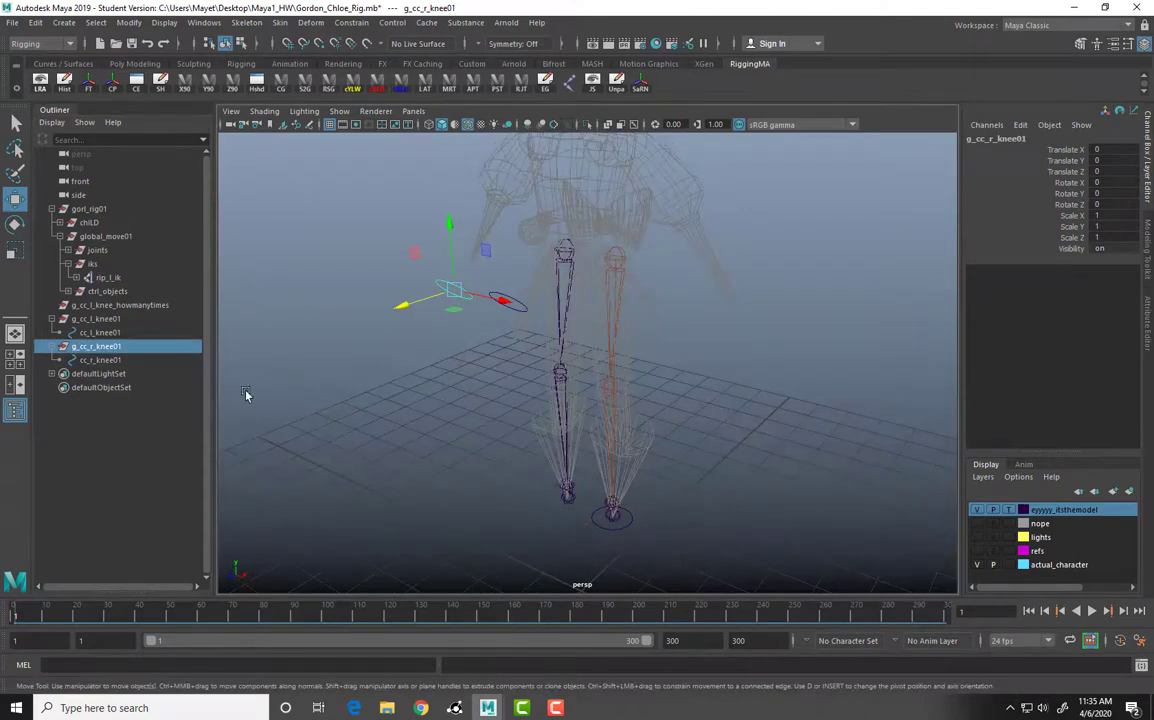
{"action": "left_click", "coordinate": [112, 360]}
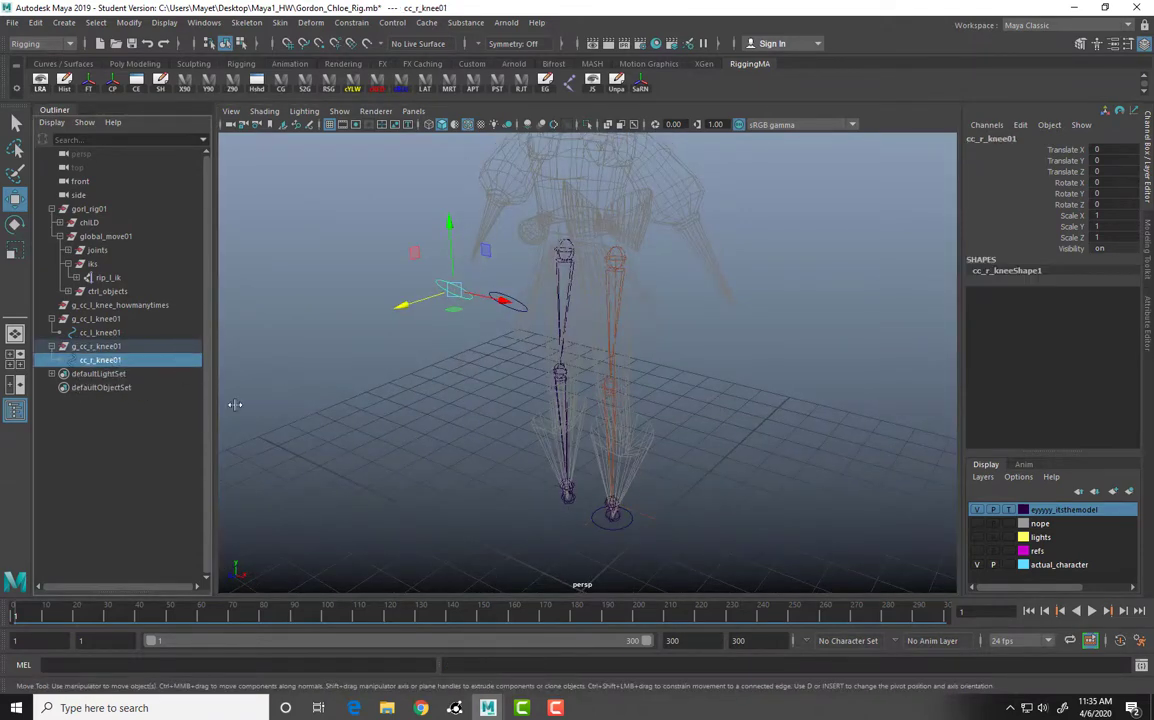
{"action": "left_click_drag", "start_coordinate": [563, 531], "coordinate": [518, 472], "text": "alt"}
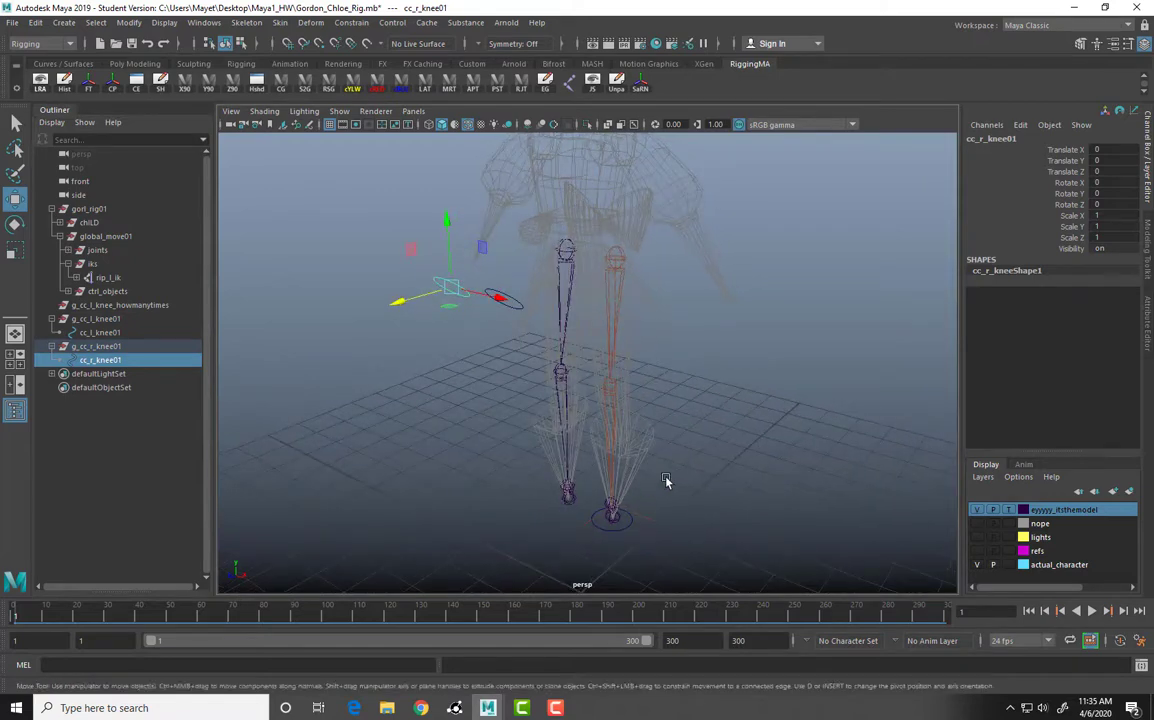
Create an IK handle on the right leg from the bn_r_hip joint to the right ankle joint.
{"action": "left_click_drag", "start_coordinate": [667, 481], "coordinate": [620, 332], "text": "alt"}
{"action": "left_click", "coordinate": [587, 248]}
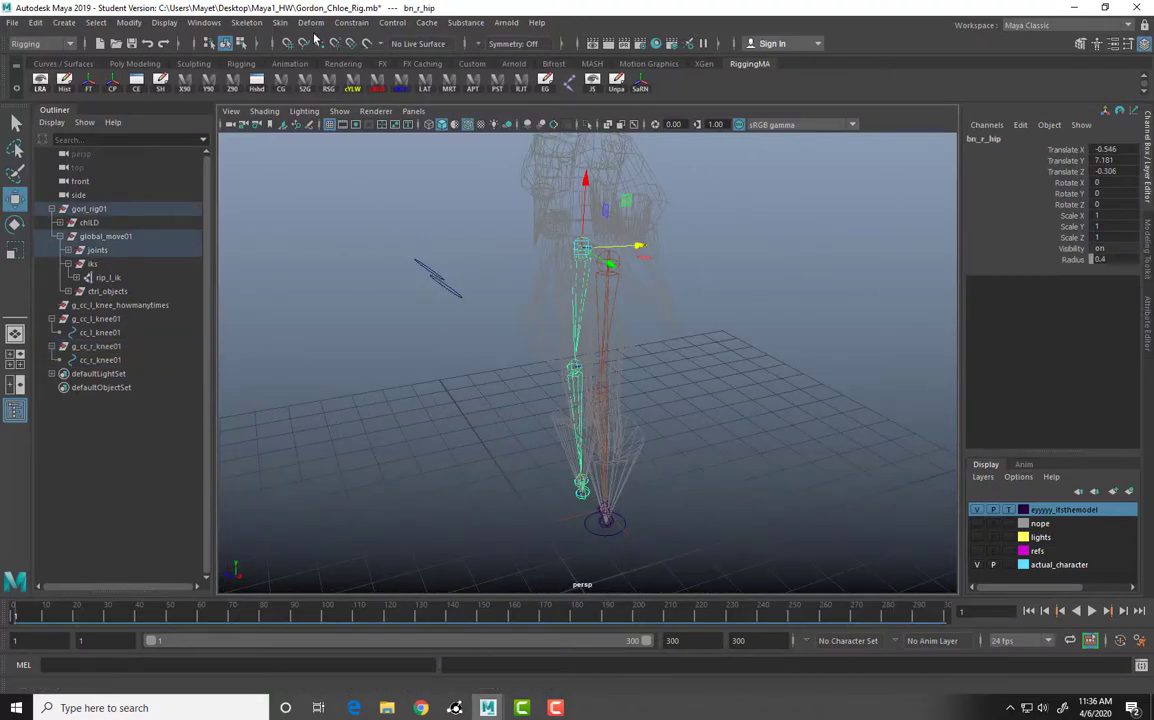
{"action": "left_click", "coordinate": [246, 22]}
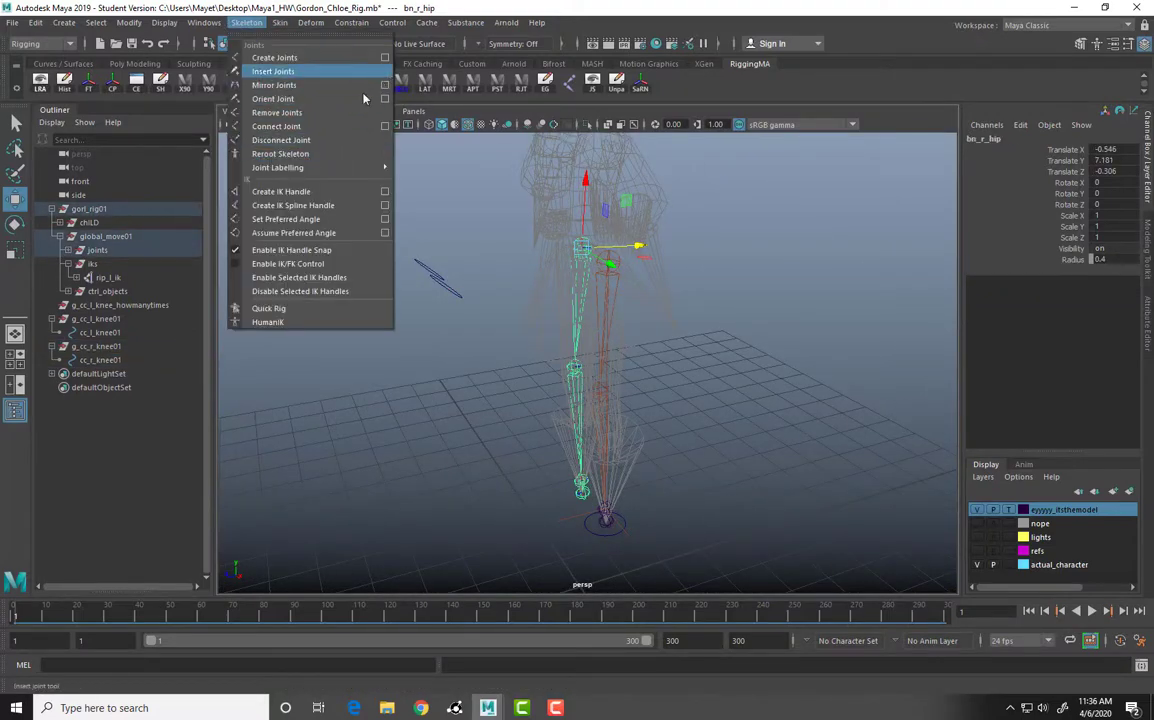
{"action": "left_click", "coordinate": [281, 191]}
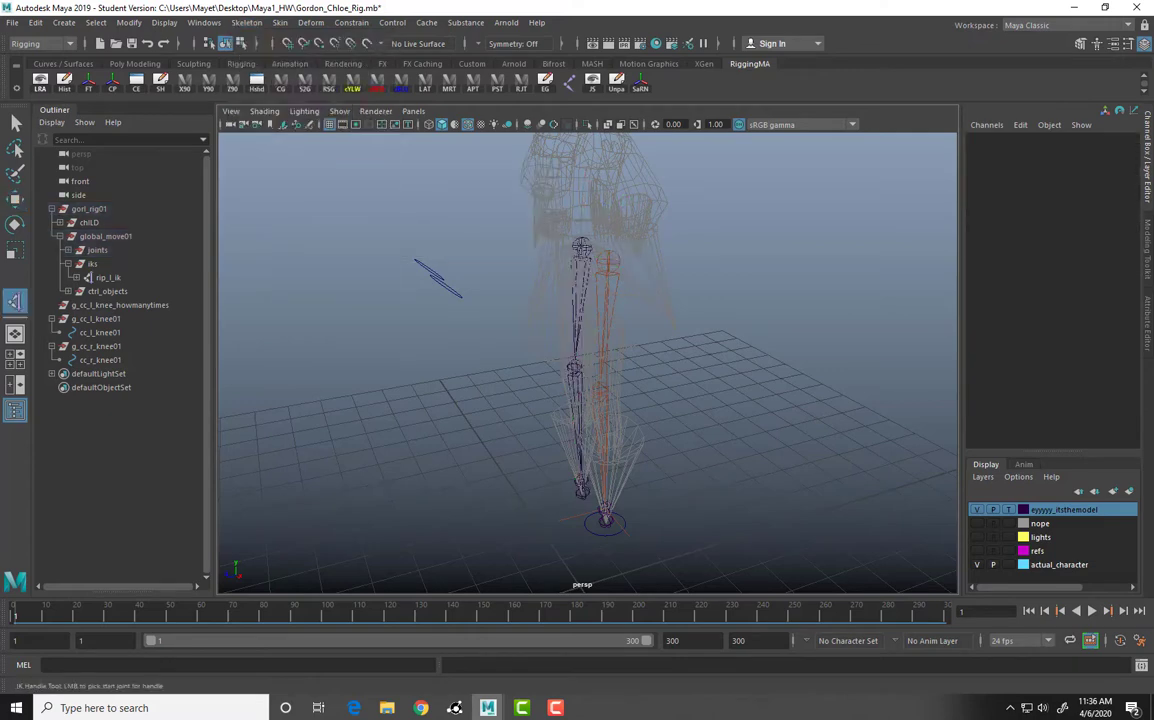
{"action": "left_click", "coordinate": [581, 247]}
{"action": "left_click", "coordinate": [581, 489]}
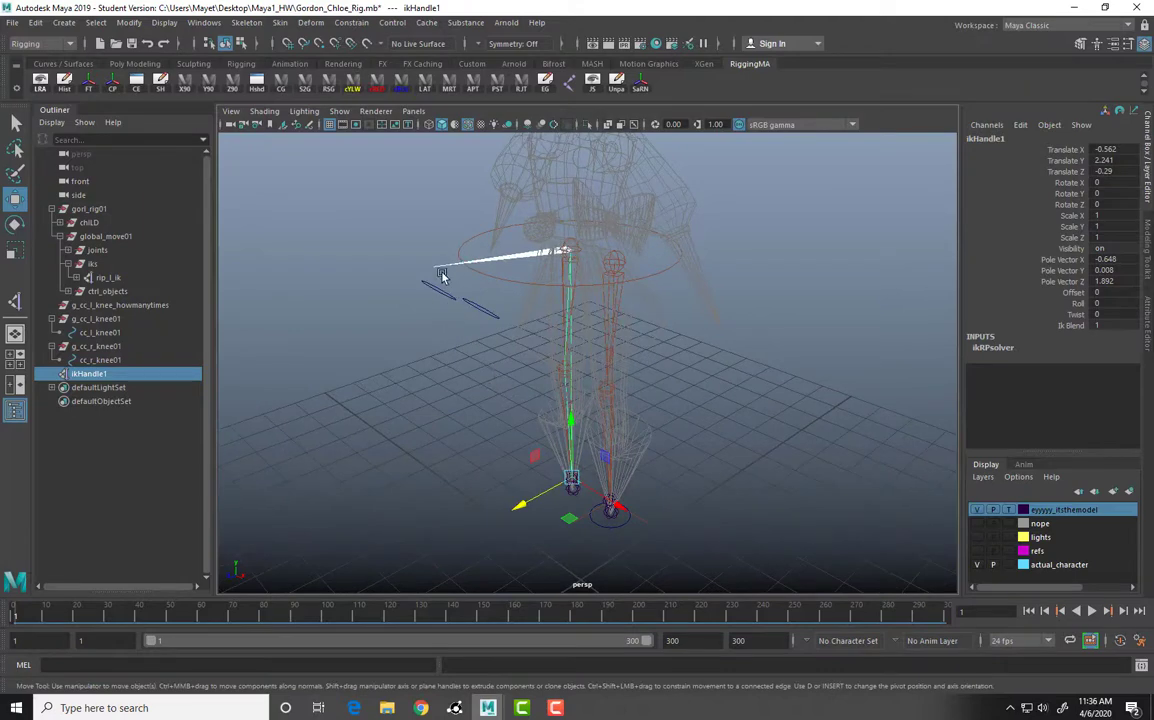
Constrain the right leg's IK handle to the cc_r_knee01 control with a Pole Vector constraint.
{"action": "left_click", "coordinate": [441, 275]}
{"action": "left_click", "coordinate": [571, 484], "text": "shift"}
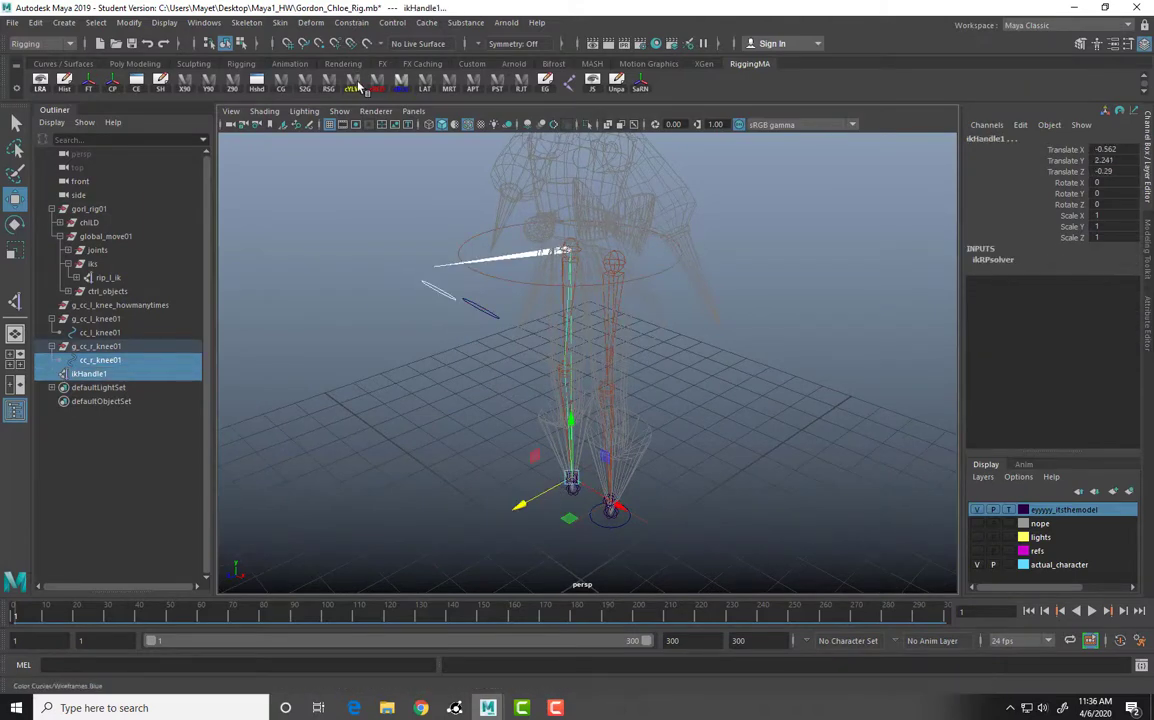
{"action": "left_click", "coordinate": [351, 23]}
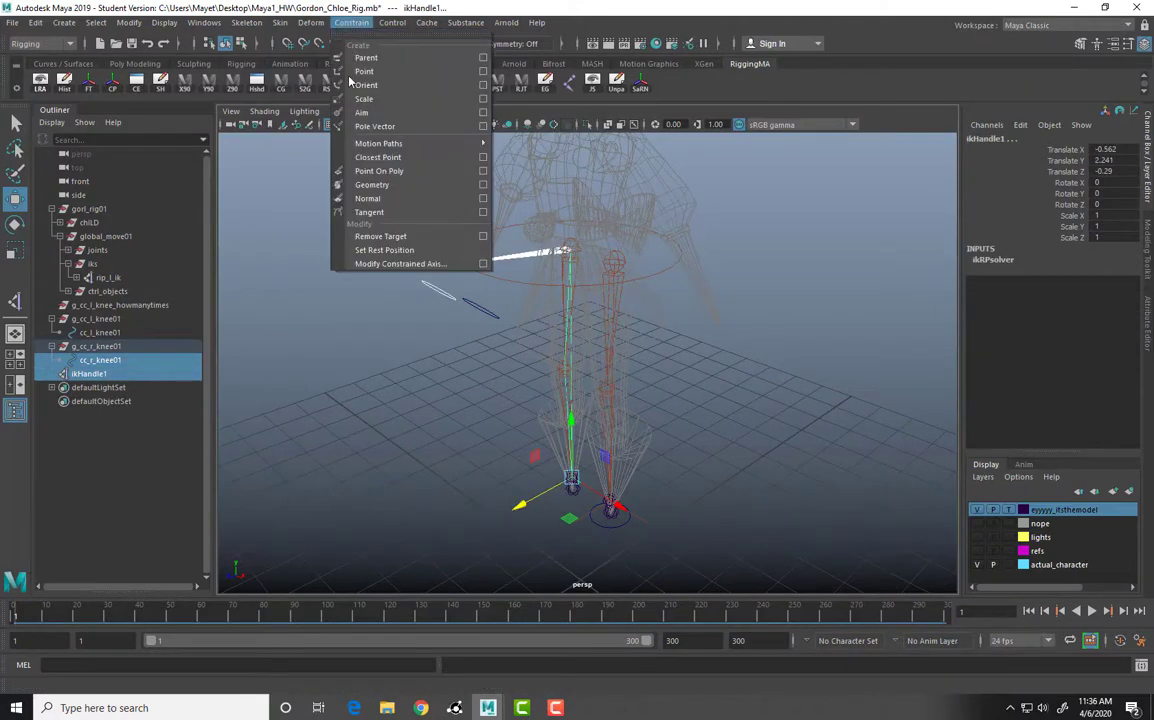
{"action": "left_click", "coordinate": [355, 131]}
{"action": "left_click_drag", "start_coordinate": [510, 287], "coordinate": [533, 264], "text": "alt"}
{"action": "left_click", "coordinate": [806, 363]}
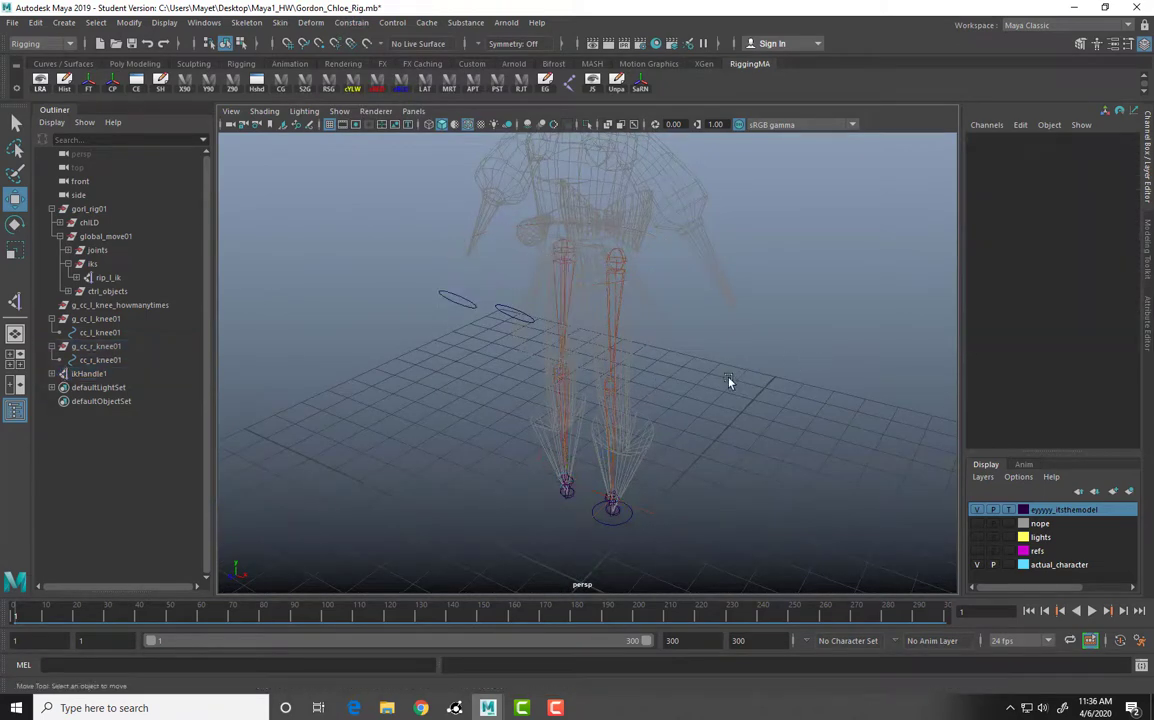
Test the left and right knee controls from the front and undo the test moves.
{"action": "left_click_drag", "start_coordinate": [729, 378], "coordinate": [637, 292], "text": "alt"}
{"action": "left_click", "coordinate": [645, 302]}
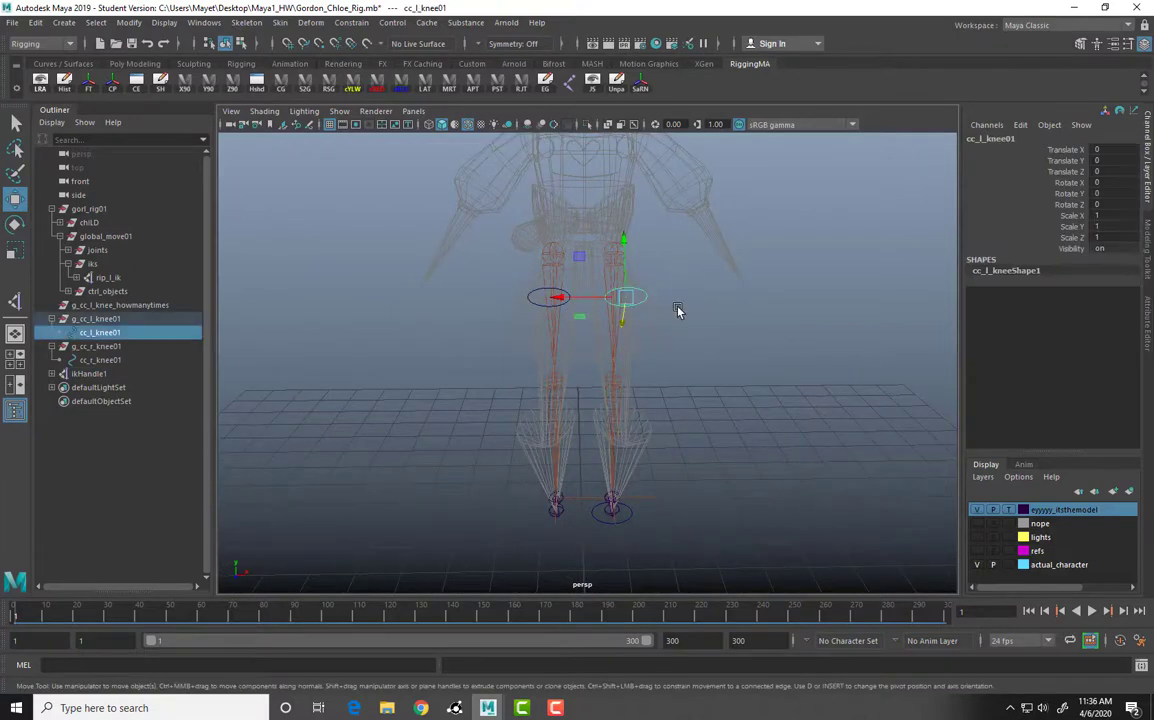
{"action": "mouse_move", "coordinate": [560, 300]}
{"action": "left_mouse_down"}
{"action": "mouse_move", "coordinate": [593, 302]}
{"action": "mouse_move", "coordinate": [556, 303]}
{"action": "left_mouse_up"}
{"action": "key", "text": "ctrl+z"}
{"action": "left_click", "coordinate": [530, 305]}
{"action": "key", "text": "ctrl+z"}
{"action": "left_click_drag", "start_coordinate": [664, 311], "coordinate": [670, 348], "text": "alt"}
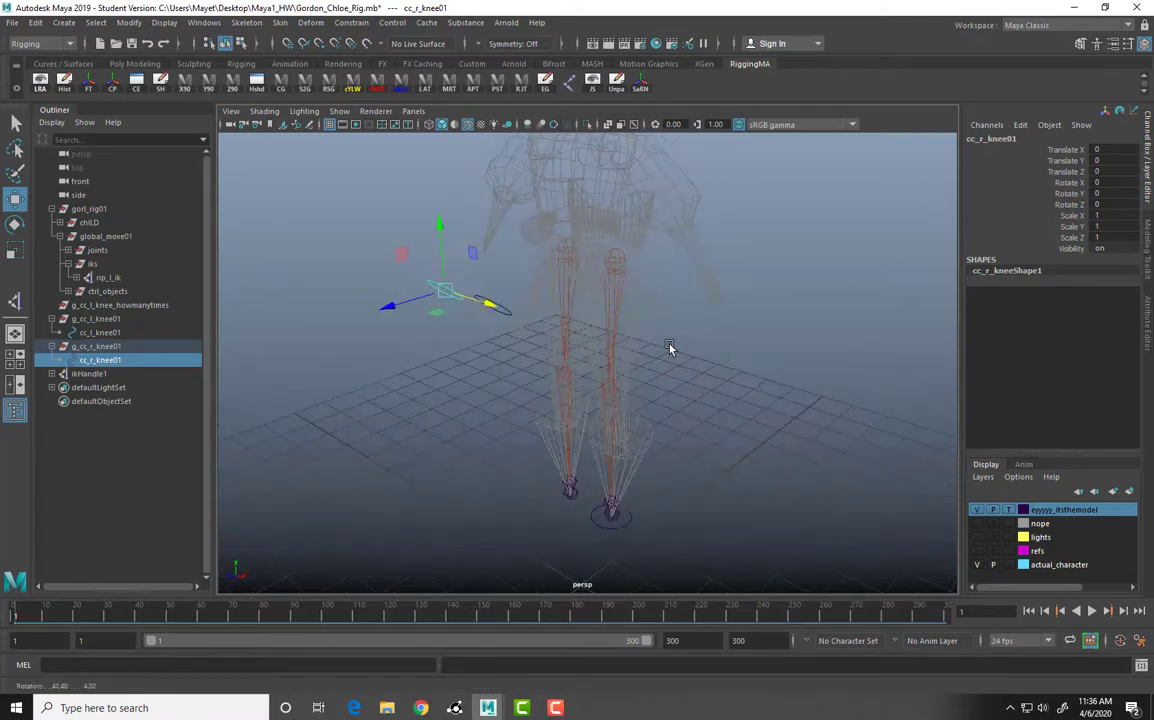